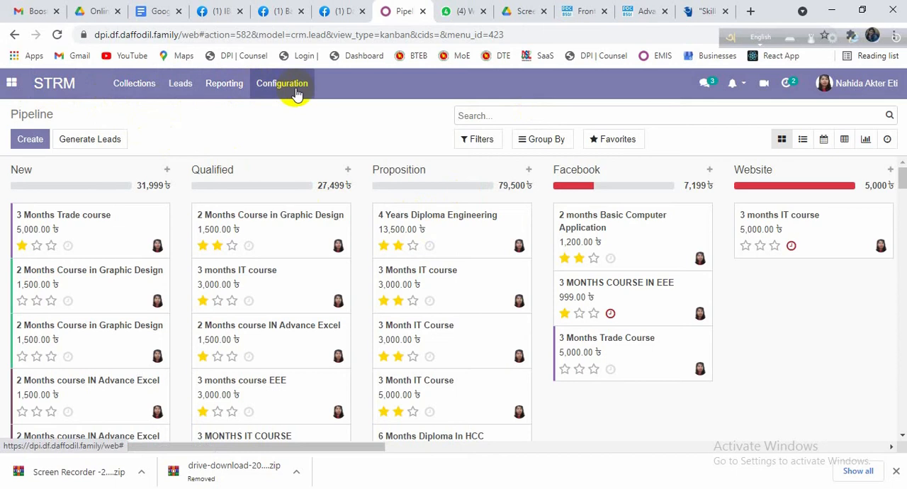
Step: Create a new record in Leads and name the lead "2 months IT course"
{"action": "left_click", "coordinate": [182, 91]}
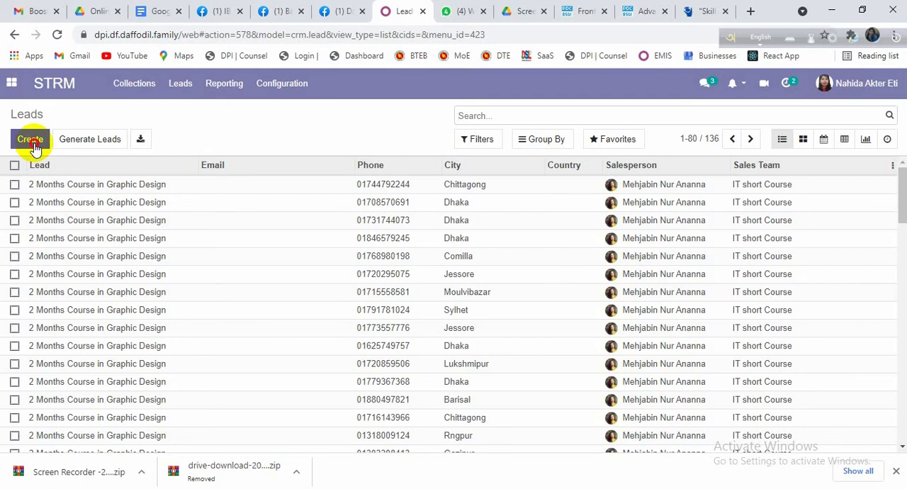
{"action": "left_click", "coordinate": [31, 141]}
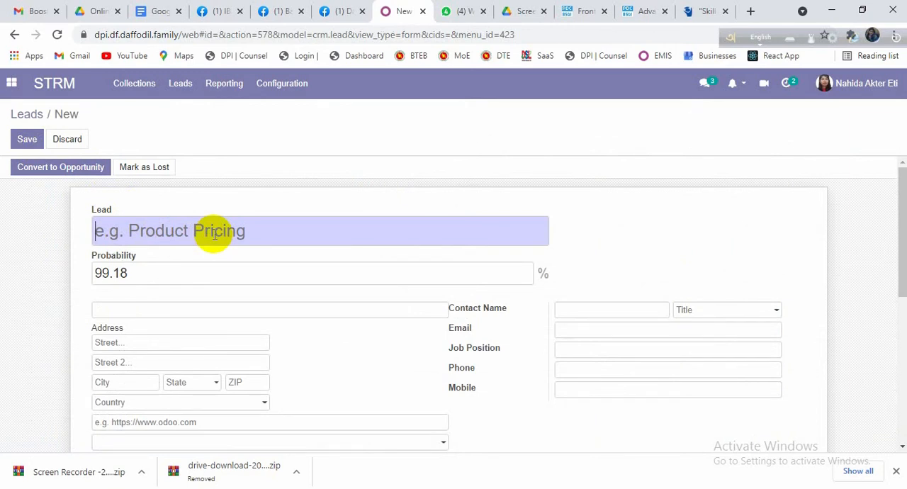
{"action": "type", "text": "2 m"}
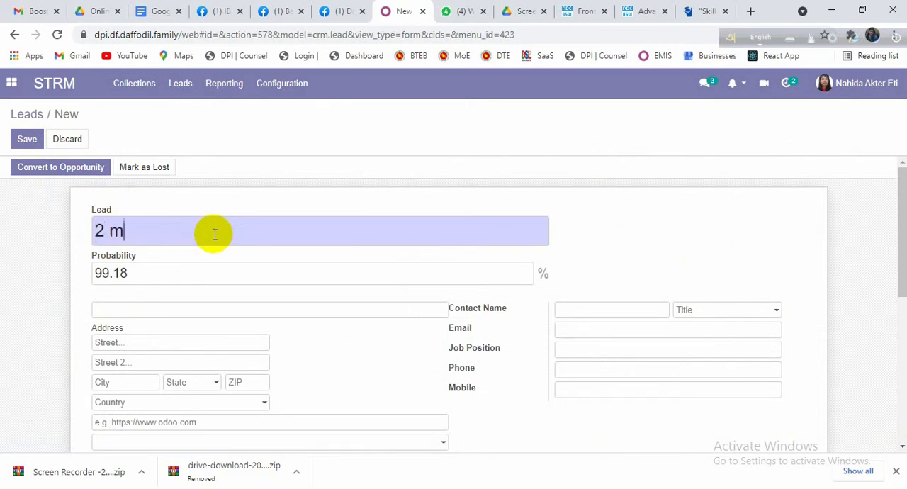
{"action": "type", "text": "onths IT "}
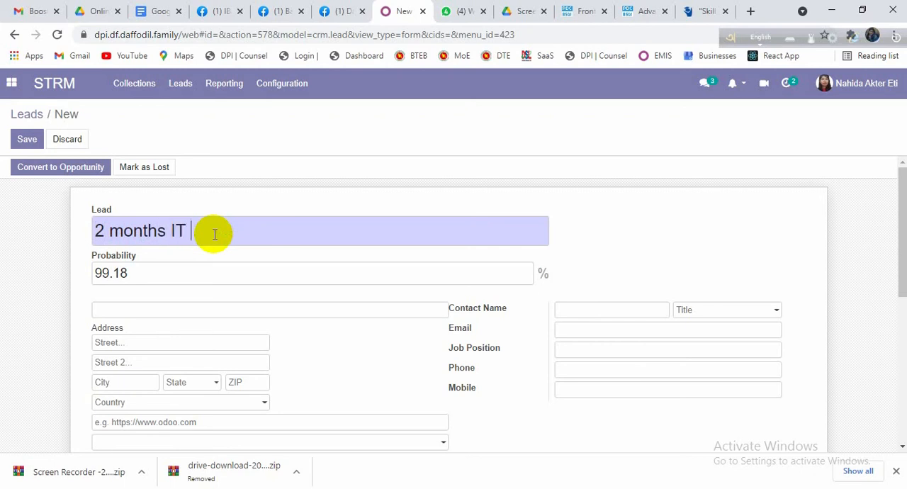
{"action": "type", "text": "course"}
Step: Enter "Graphics Design" as the lead's company name and "Dhanm ondi" as the city
{"action": "left_click", "coordinate": [195, 310]}
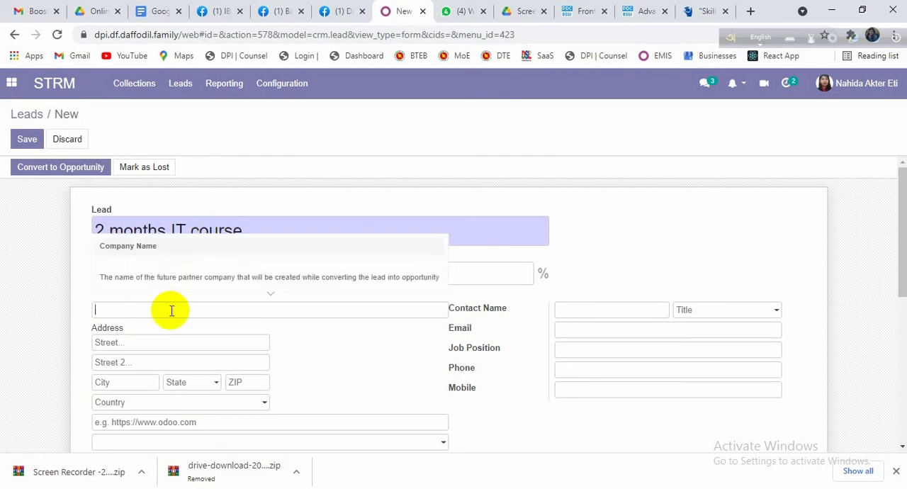
{"action": "type", "text": "Graphics Design"}
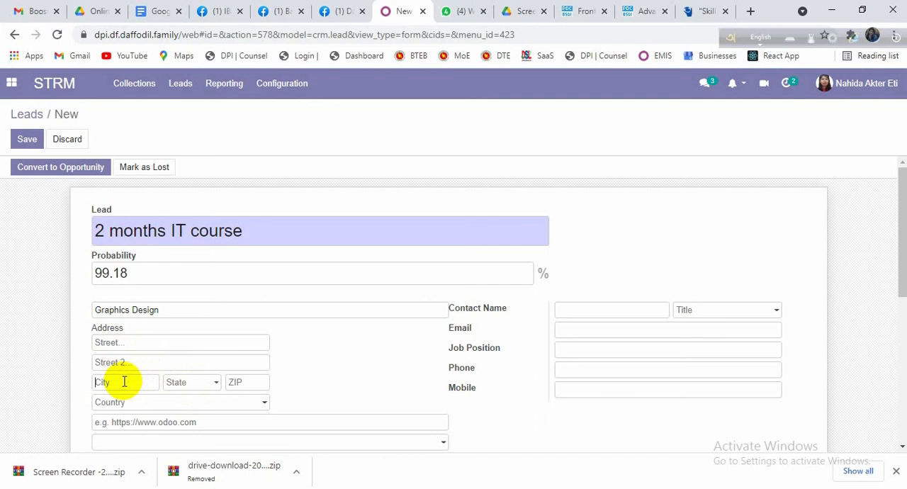
{"action": "type", "text": "Dhanmondi"}
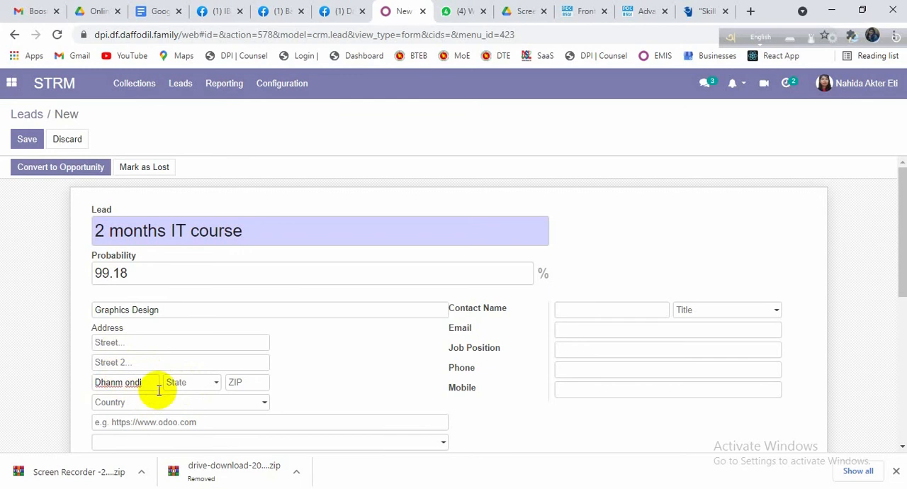
Step: Fill in the contact's name with the prefix Mr. and the contact's e-mail address
{"action": "left_click", "coordinate": [573, 312]}
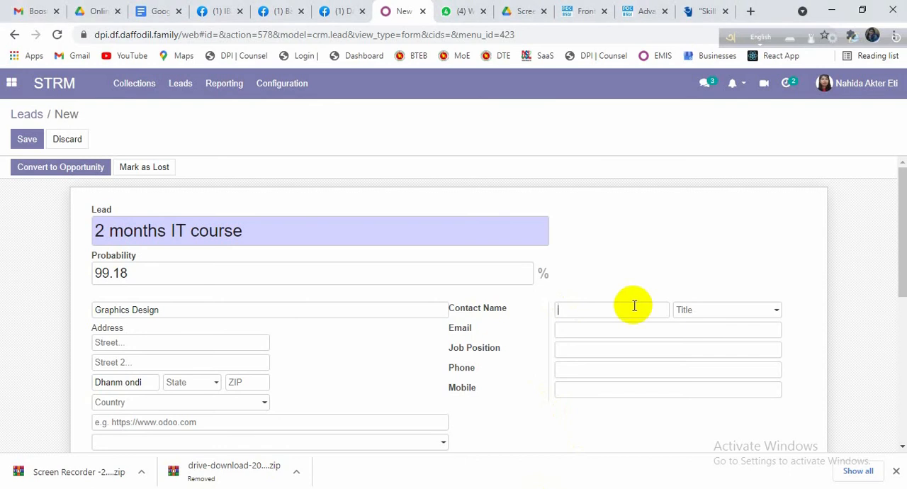
{"action": "type", "text": "Mr. karim"}
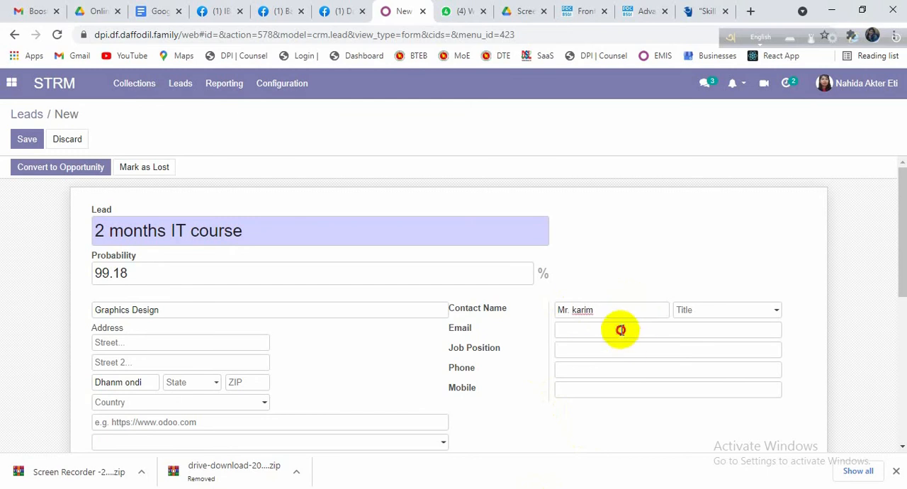
{"action": "left_click", "coordinate": [622, 330]}
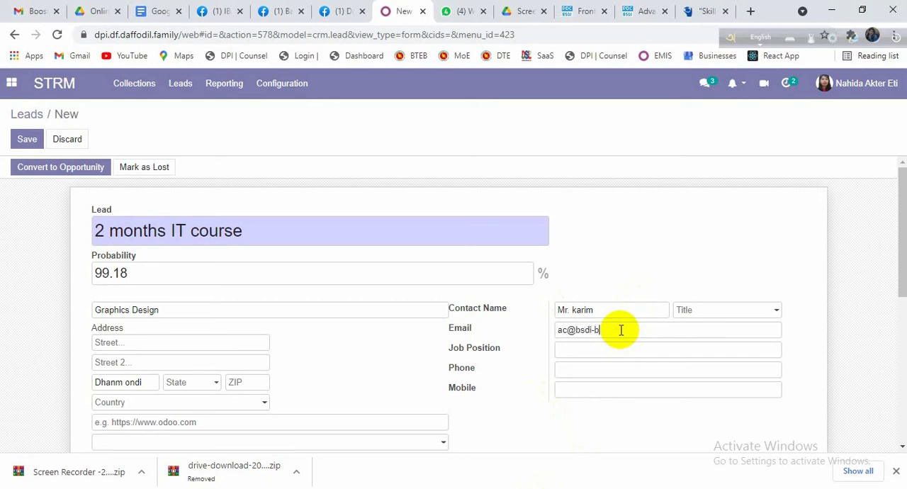
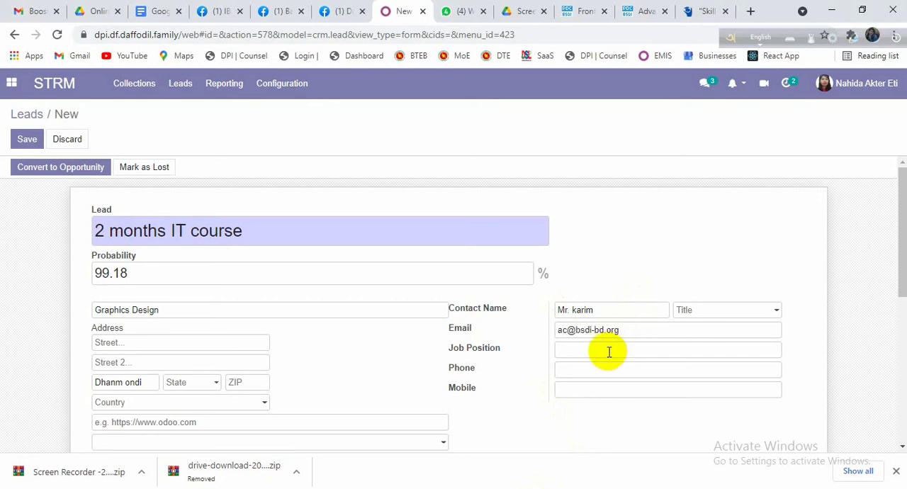
Step: Fill in the contact's mobile number, leaving the job position and phone blank
{"action": "left_click", "coordinate": [609, 349]}
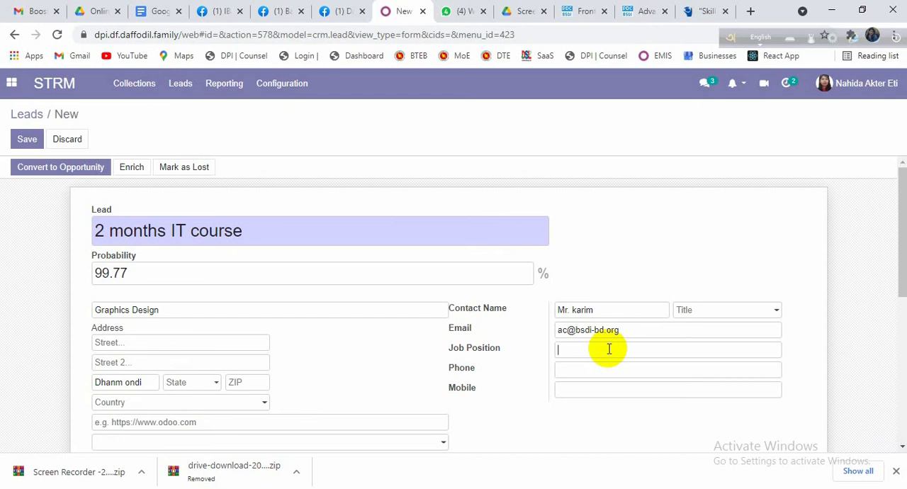
{"action": "left_click", "coordinate": [581, 370]}
{"action": "left_click", "coordinate": [582, 392]}
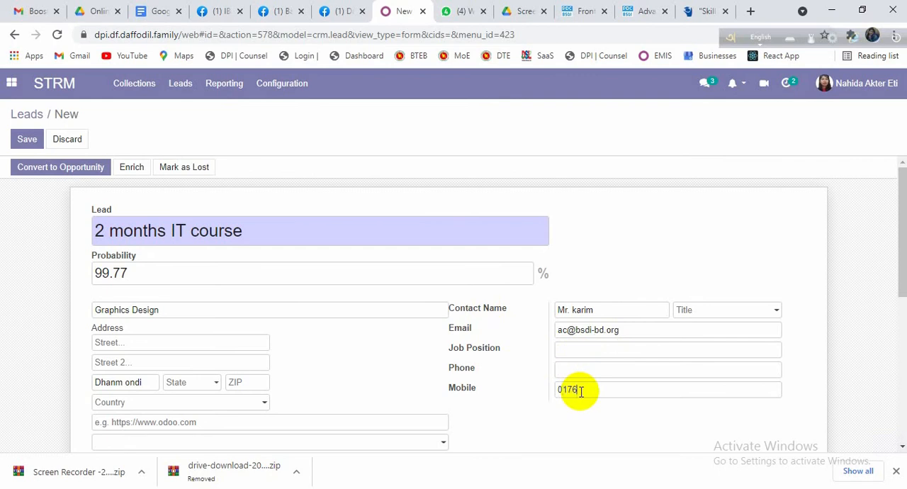
Step: Keep the current salesperson and set the lead's sales team to IT short Course
{"action": "scroll", "coordinate": [582, 392], "scroll_direction": "down", "scroll_amount": 2}
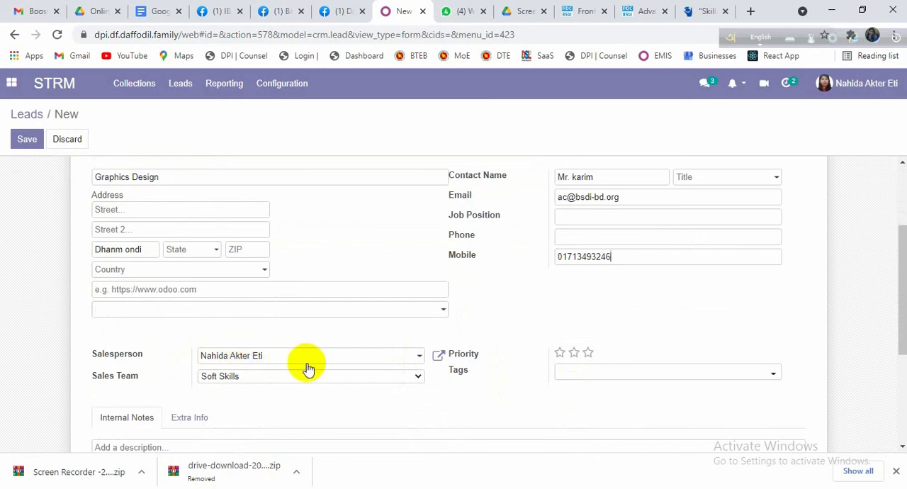
{"action": "left_click", "coordinate": [419, 356]}
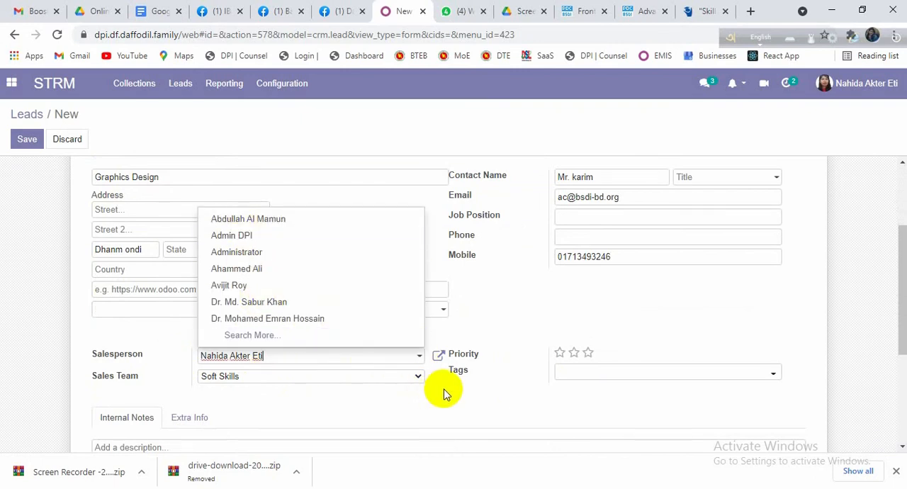
{"action": "left_click", "coordinate": [420, 362]}
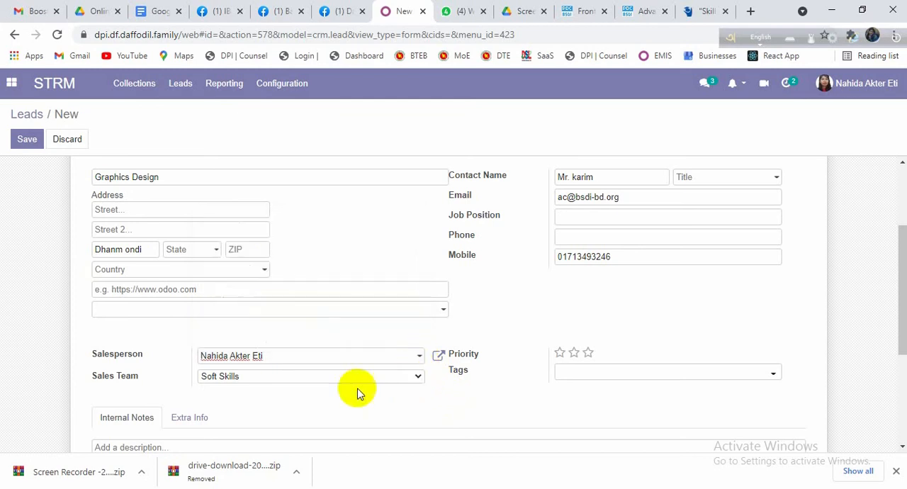
{"action": "left_click", "coordinate": [419, 377]}
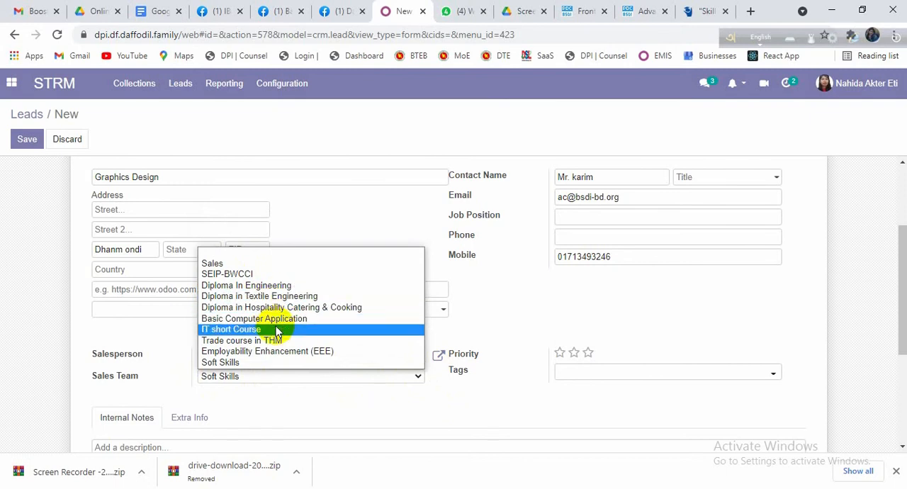
{"action": "left_click", "coordinate": [418, 393]}
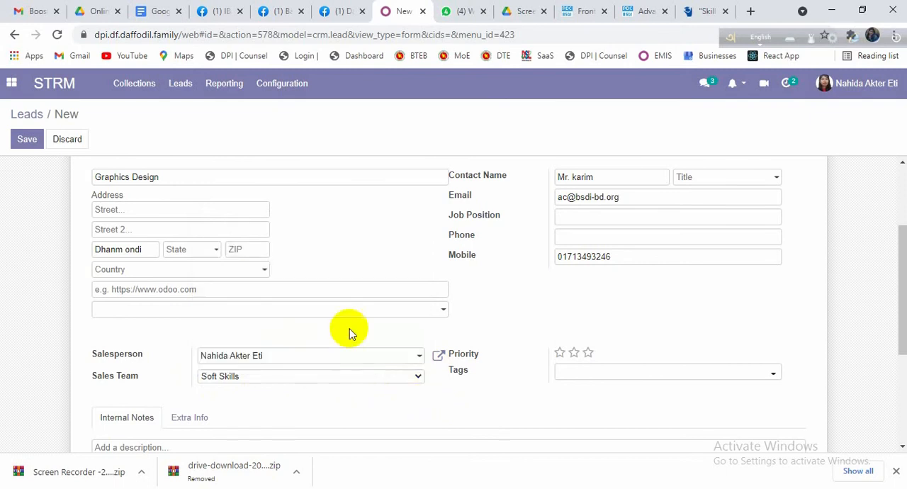
{"action": "left_click", "coordinate": [420, 377]}
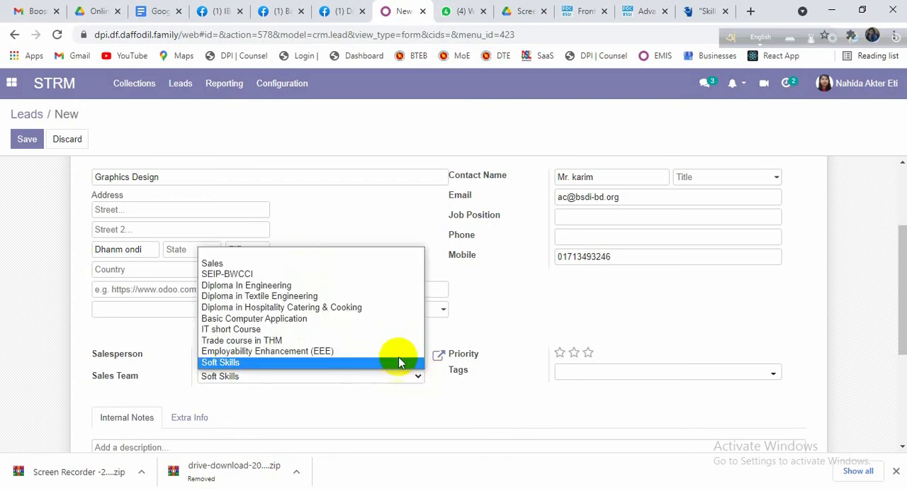
{"action": "left_click", "coordinate": [249, 330]}
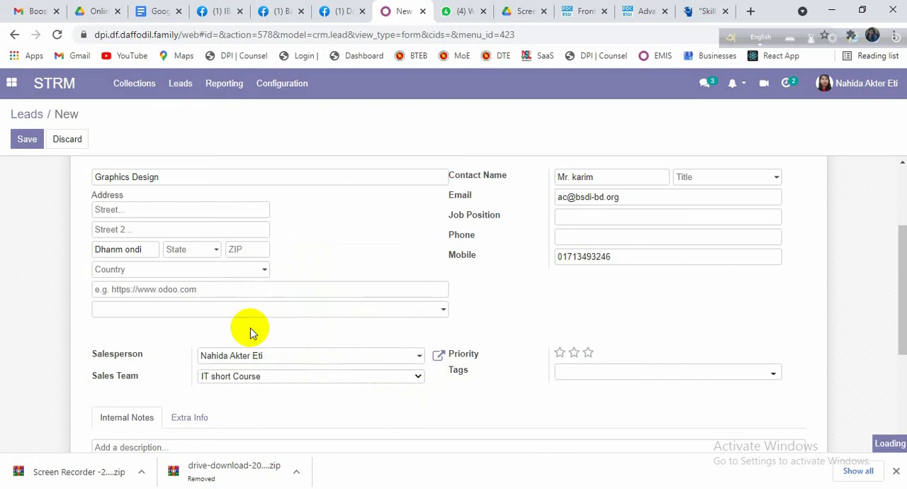
Step: Set the lead's priority to three stars
{"action": "scroll", "coordinate": [523, 306], "scroll_direction": "down", "scroll_amount": 1}
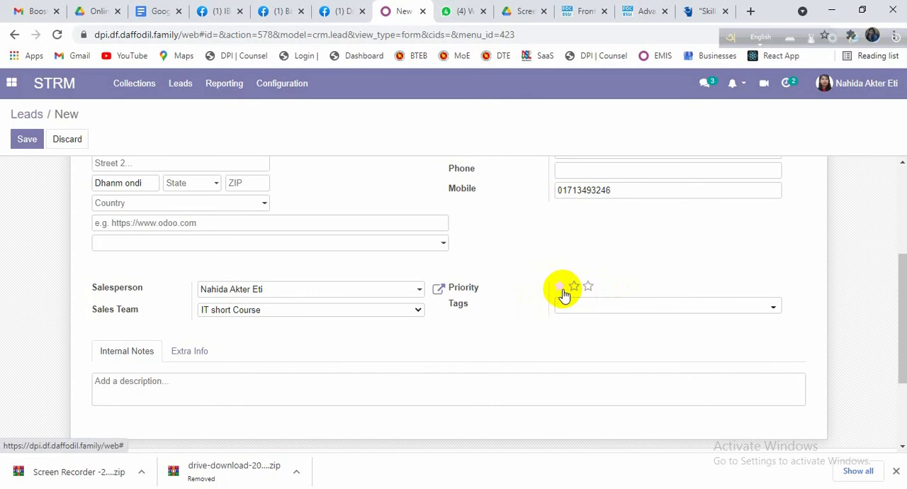
{"action": "left_click", "coordinate": [588, 287]}
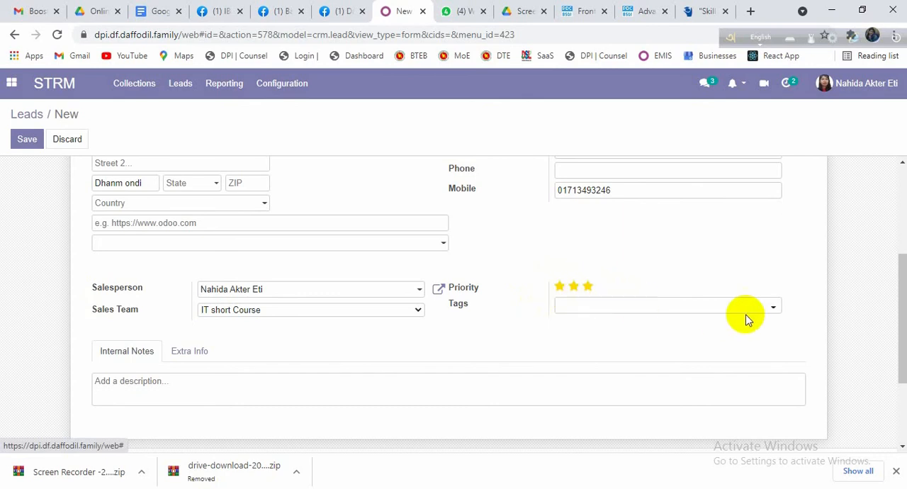
{"action": "left_click", "coordinate": [773, 308]}
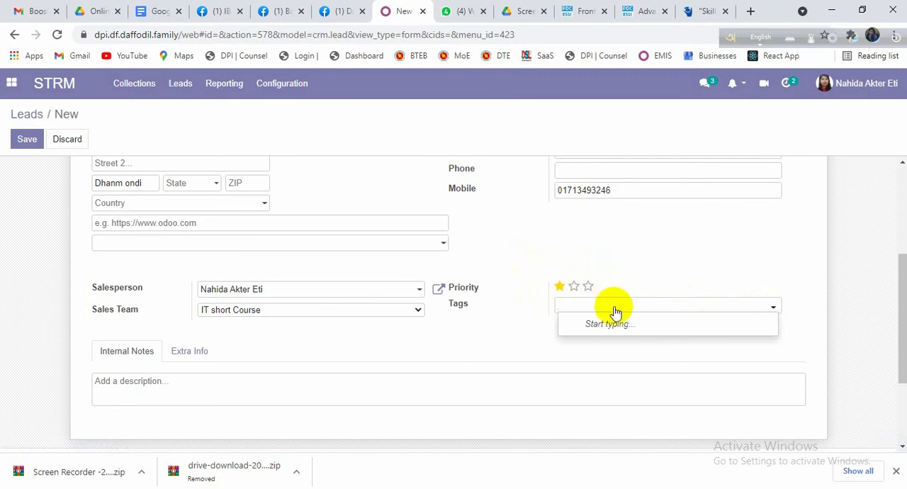
{"action": "type", "text": "n"}
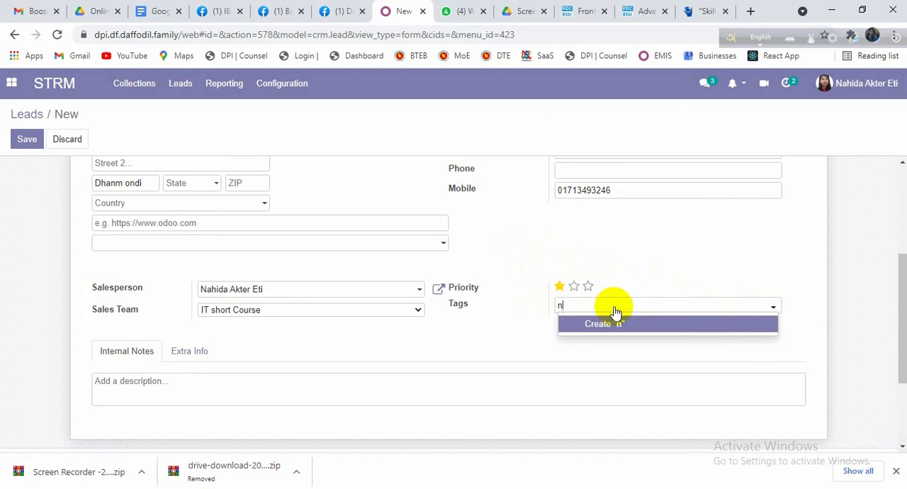
{"action": "key", "text": "BackSpace"}
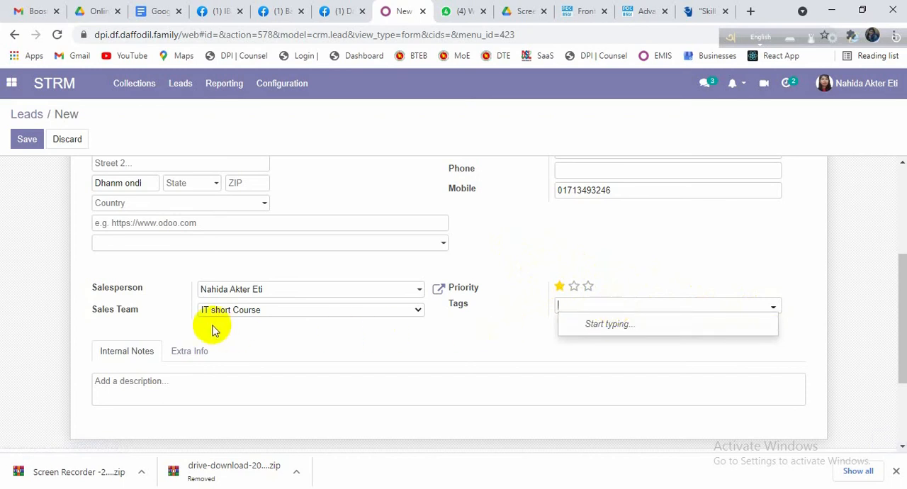
Step: Write "Primary discussion done" in the internal notes description, correcting the typing mistakes
{"action": "left_click", "coordinate": [136, 382]}
{"action": "scroll", "coordinate": [136, 383], "scroll_direction": "down", "scroll_amount": 1}
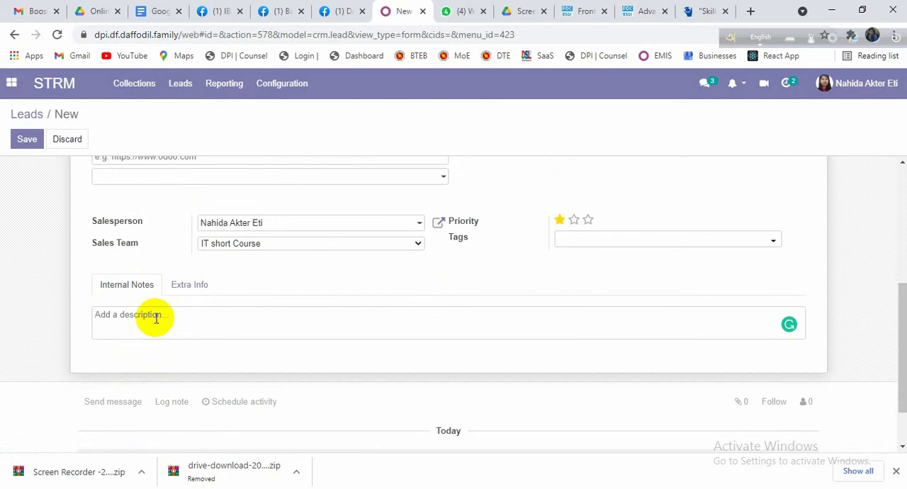
{"action": "type", "text": "Primary disc ussion havw"}
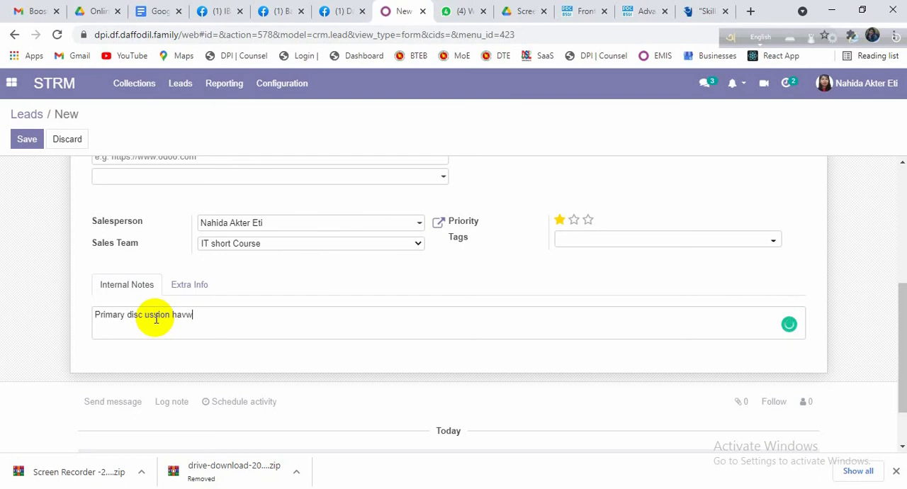
{"action": "key", "text": "BackSpace"}
{"action": "key", "text": "BackSpace"}
{"action": "key", "text": "BackSpace"}
{"action": "key", "text": "BackSpace"}
{"action": "type", "text": "done"}
{"action": "left_click", "coordinate": [145, 315]}
{"action": "key", "text": "BackSpace"}
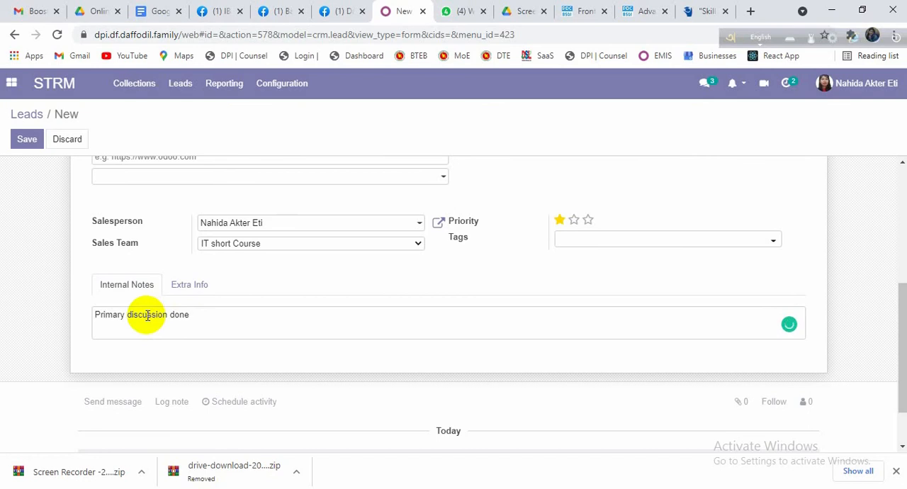
Step: Continue the internal note with ", have to follow again." after the word "done"
{"action": "type", "text": ", "}
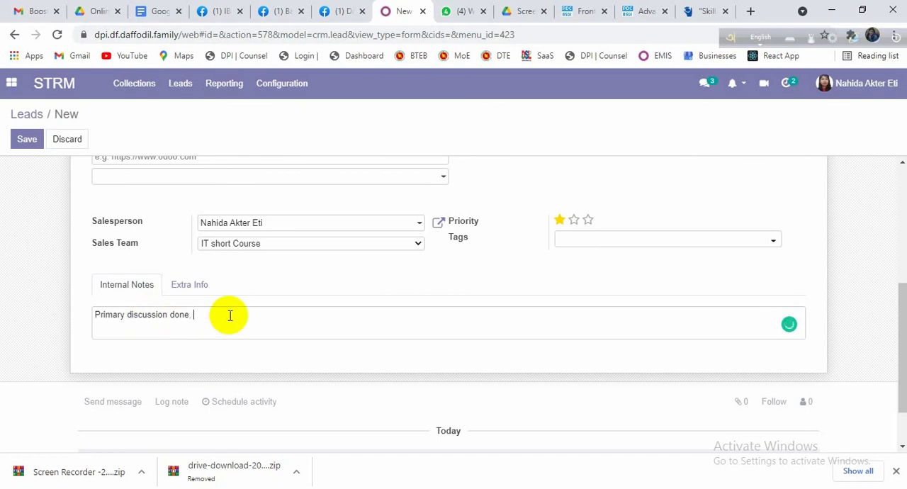
{"action": "type", "text": "have to follow again."}
Step: In the lead's extra tracking information, set the campaign to Facebook and the medium to FB Lead
{"action": "scroll", "coordinate": [230, 315], "scroll_direction": "down", "scroll_amount": 1}
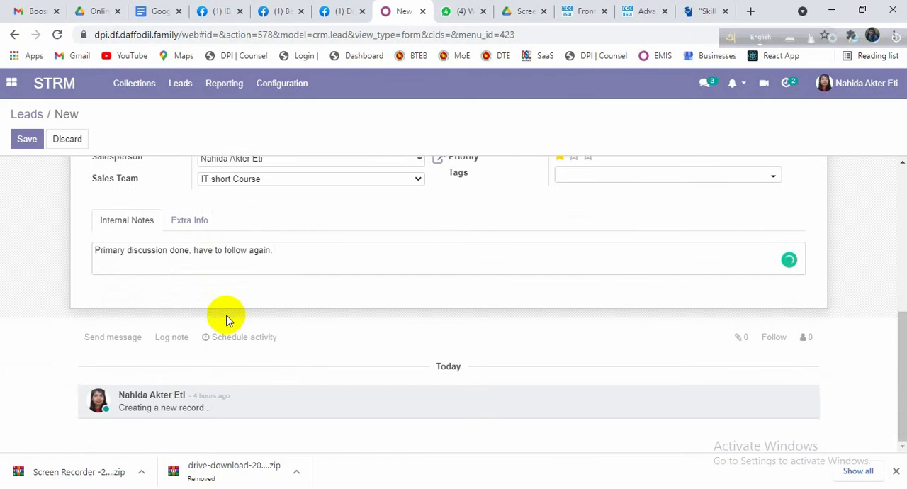
{"action": "left_click", "coordinate": [198, 228]}
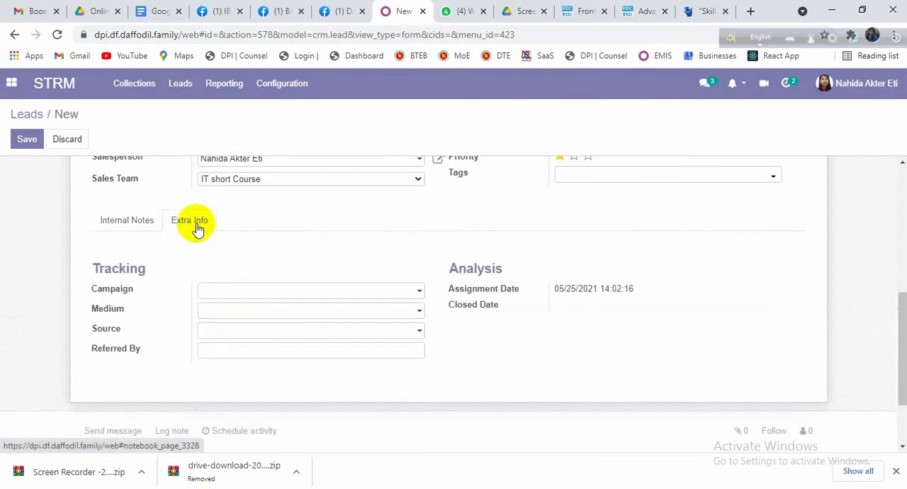
{"action": "left_click", "coordinate": [416, 295]}
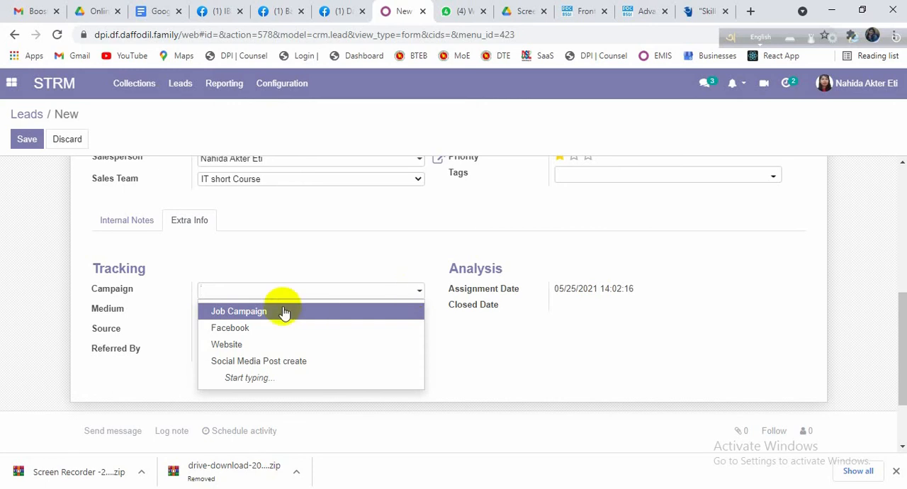
{"action": "left_click", "coordinate": [245, 330]}
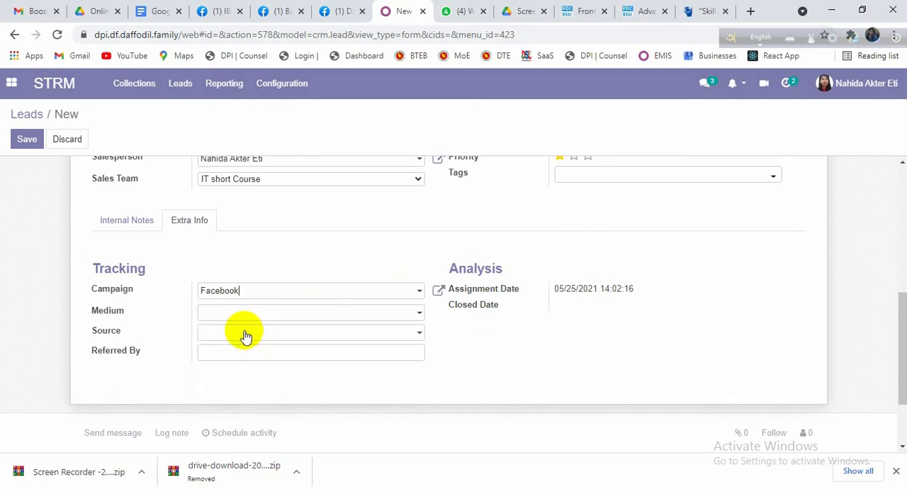
{"action": "left_click", "coordinate": [417, 314]}
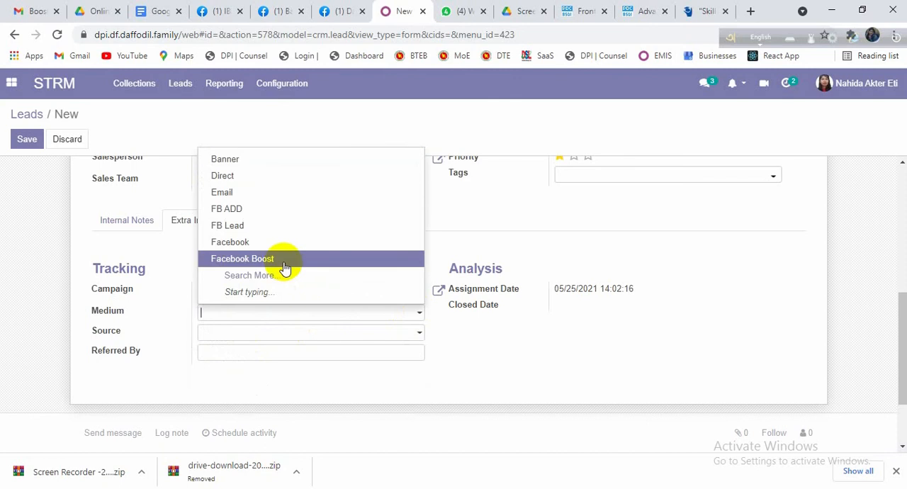
{"action": "left_click", "coordinate": [250, 227]}
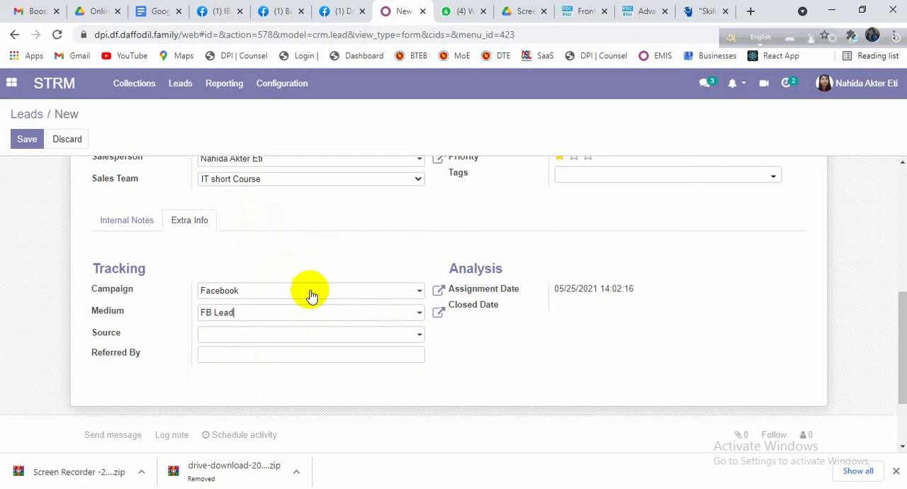
Step: Leave the tracking source blank, return to the internal notes and save the new lead
{"action": "left_click", "coordinate": [353, 337]}
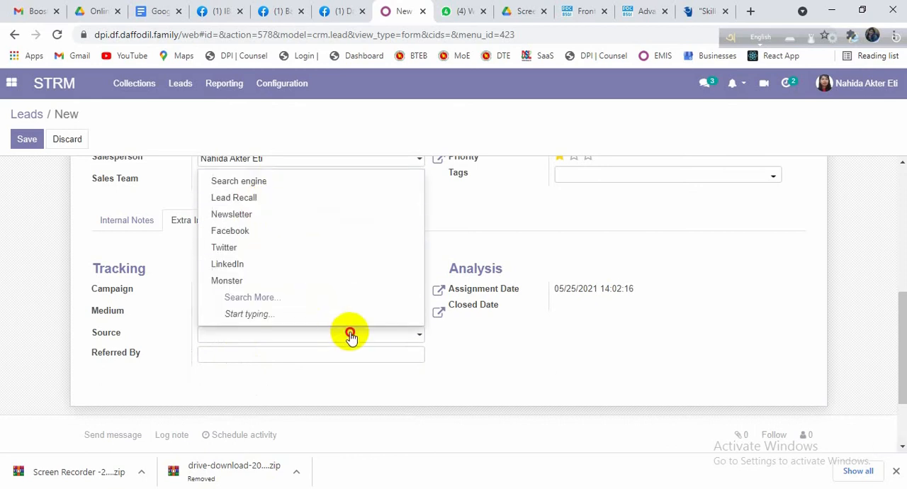
{"action": "left_click", "coordinate": [348, 334]}
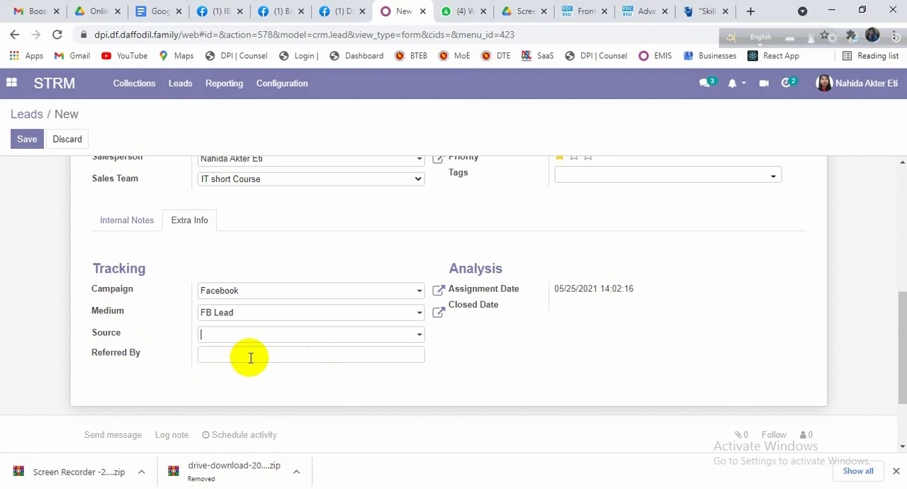
{"action": "left_click", "coordinate": [127, 220]}
{"action": "scroll", "coordinate": [263, 346], "scroll_direction": "up", "scroll_amount": 2}
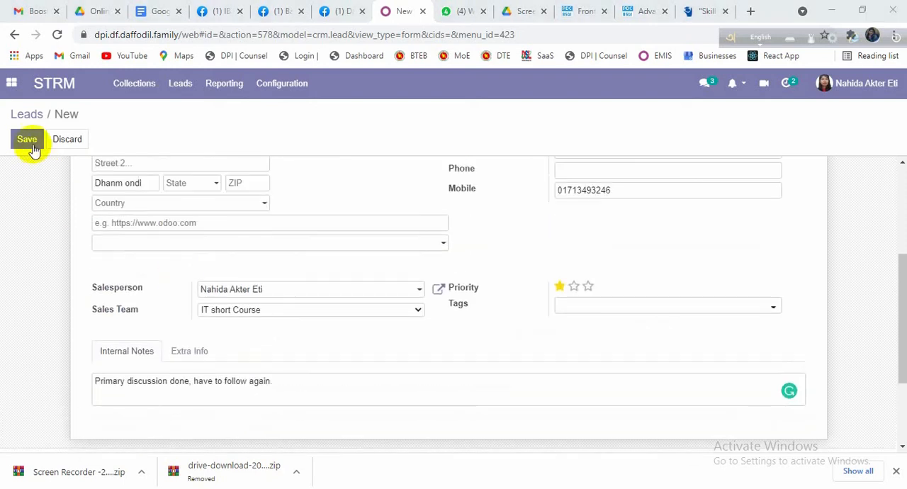
{"action": "left_click", "coordinate": [30, 143]}
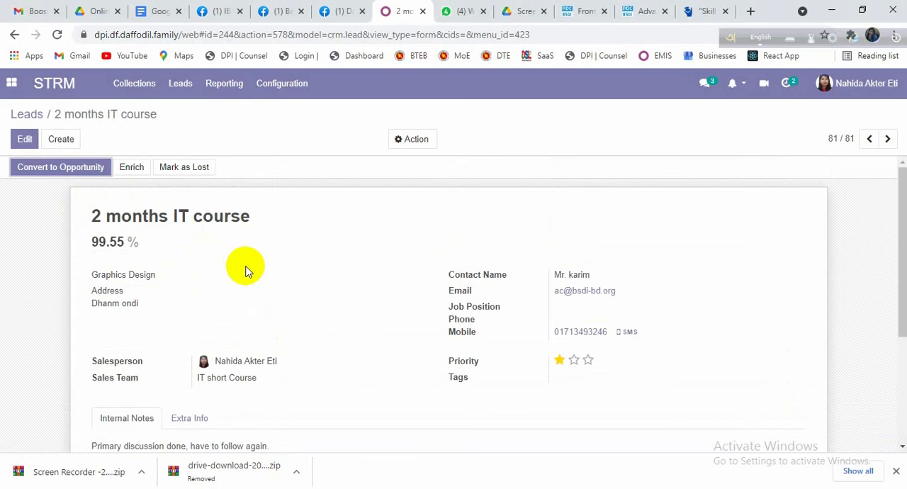
Step: Return to the leads list and open the saved "2 months IT course" lead
{"action": "left_click", "coordinate": [29, 116]}
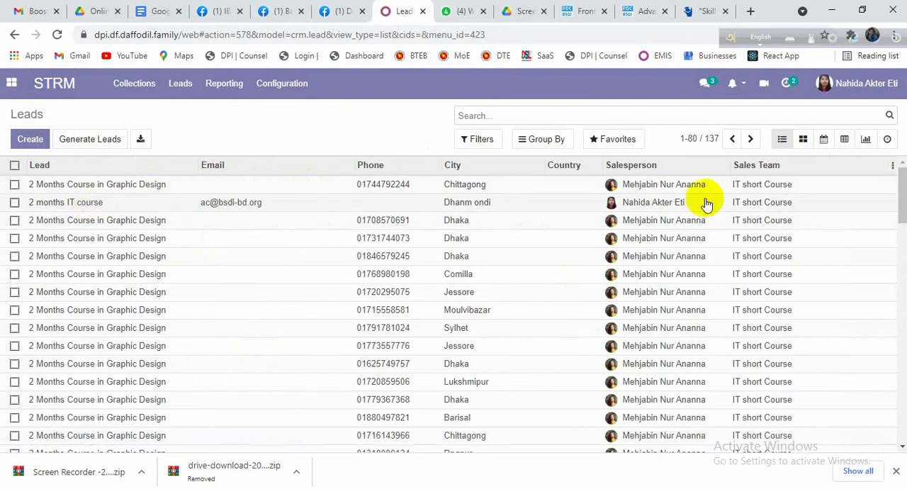
{"action": "left_click", "coordinate": [37, 206]}
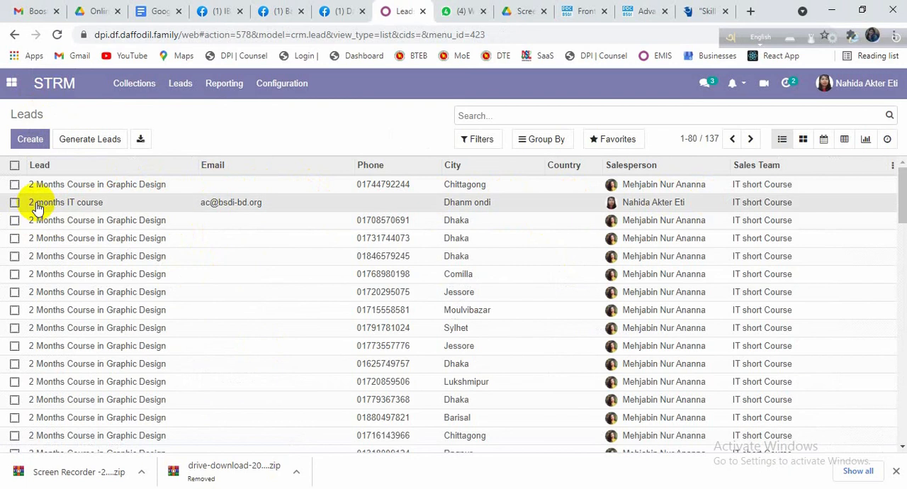
{"action": "scroll", "coordinate": [156, 219], "scroll_direction": "down", "scroll_amount": 1}
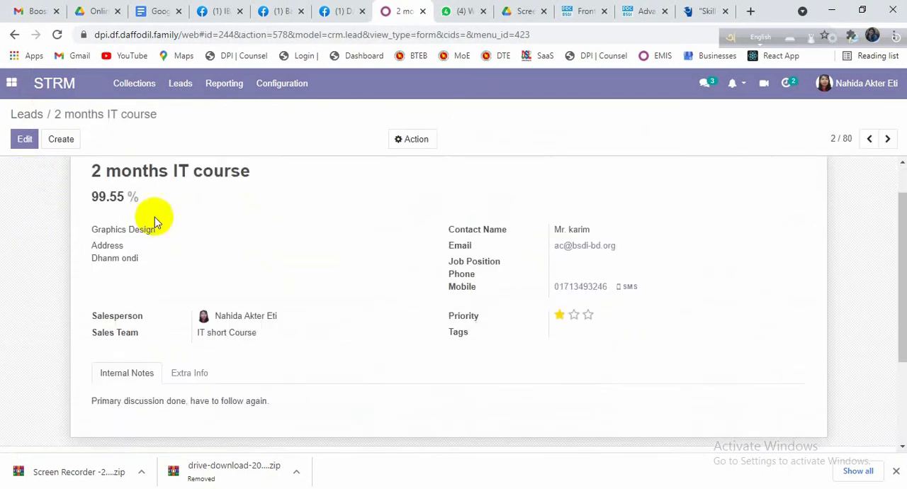
{"action": "scroll", "coordinate": [60, 176], "scroll_direction": "up", "scroll_amount": 1}
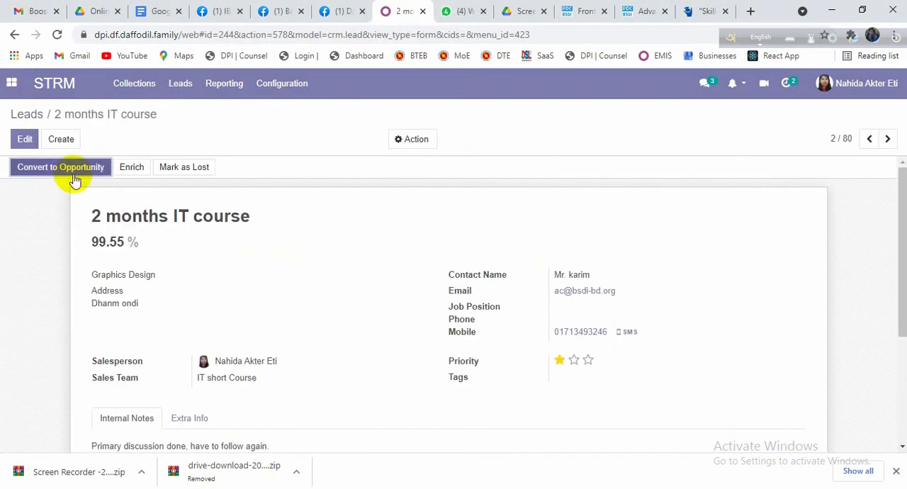
Step: Start converting the lead to an opportunity and assign it to the lead's current salesperson
{"action": "left_click", "coordinate": [76, 180]}
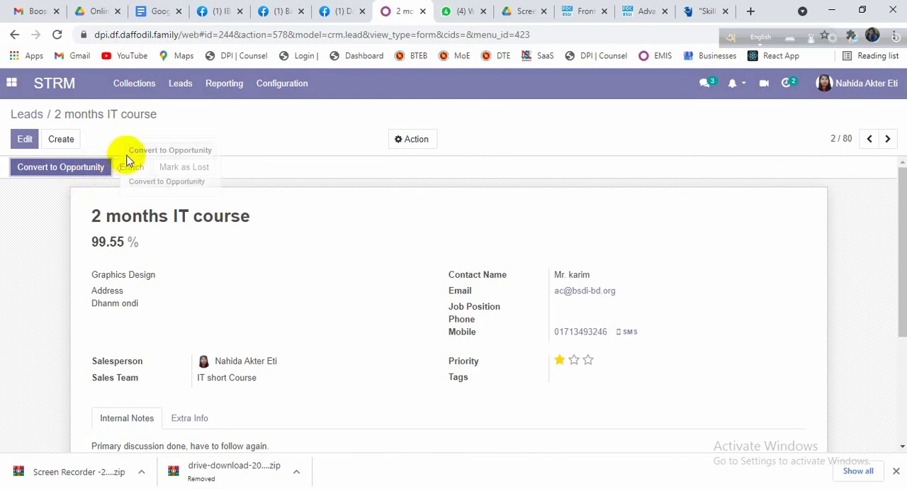
{"action": "left_click", "coordinate": [77, 170]}
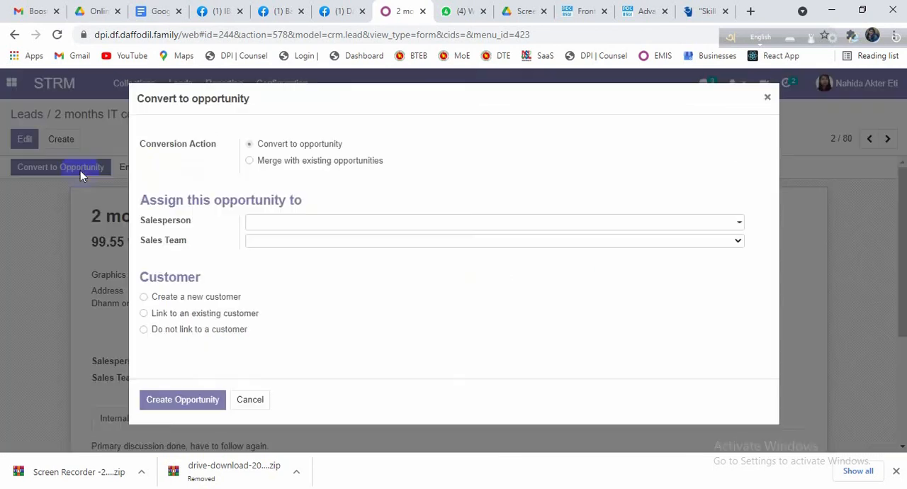
{"action": "left_click", "coordinate": [292, 227]}
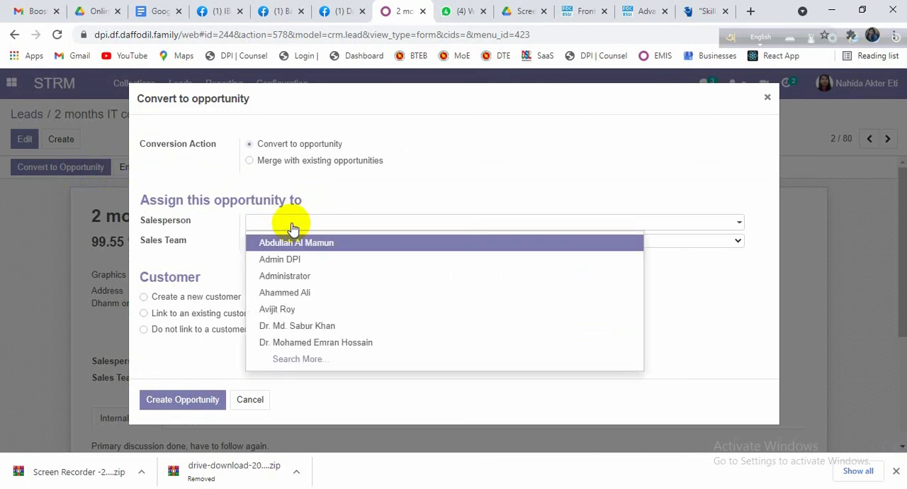
{"action": "type", "text": "N"}
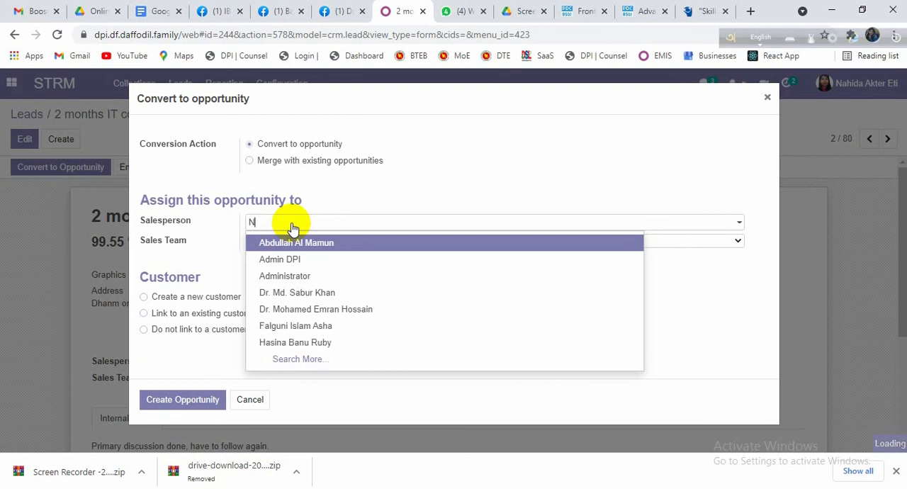
{"action": "type", "text": "ah"}
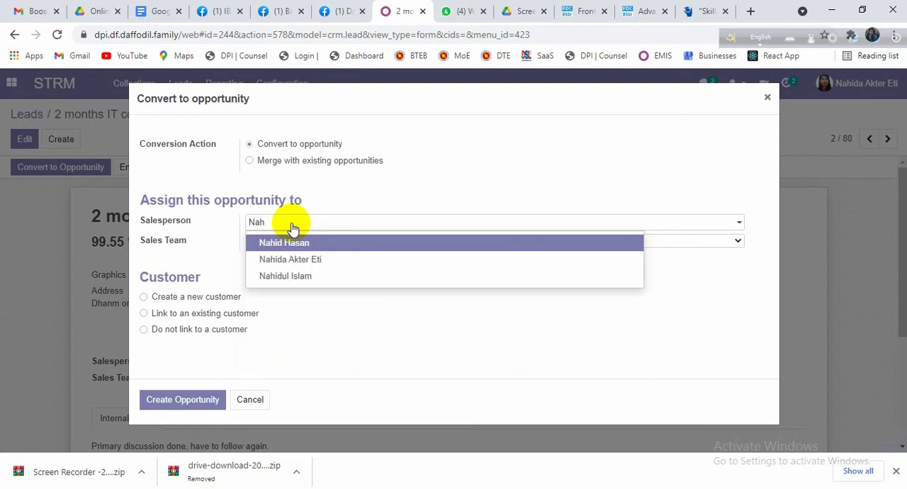
{"action": "left_click", "coordinate": [303, 258]}
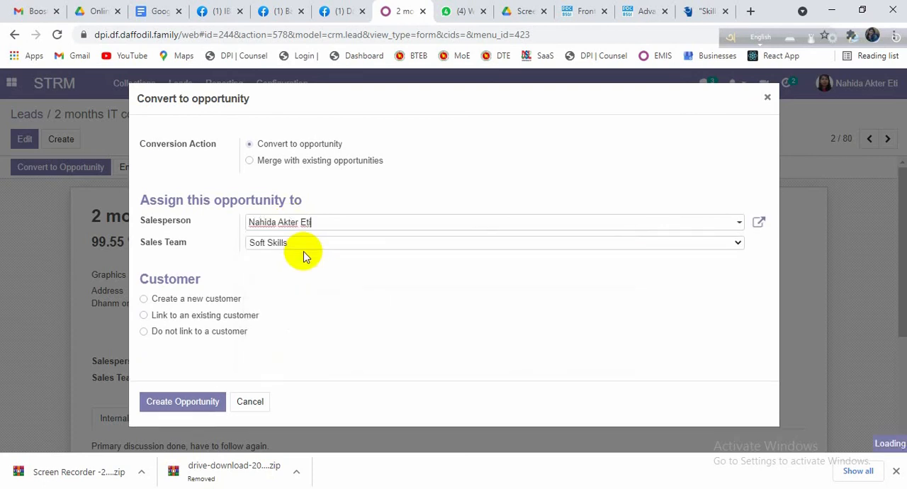
Step: Set the opportunity's sales team to IT short Course and create the opportunity
{"action": "left_click", "coordinate": [327, 248]}
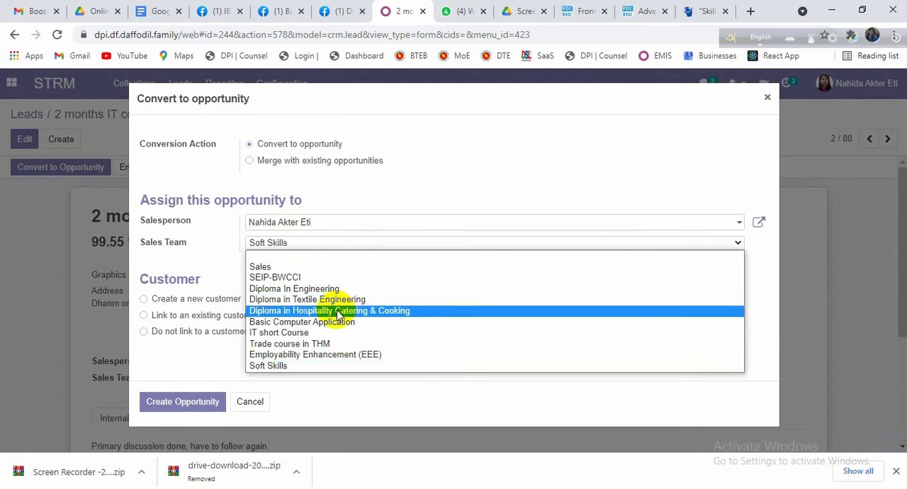
{"action": "left_click", "coordinate": [344, 332]}
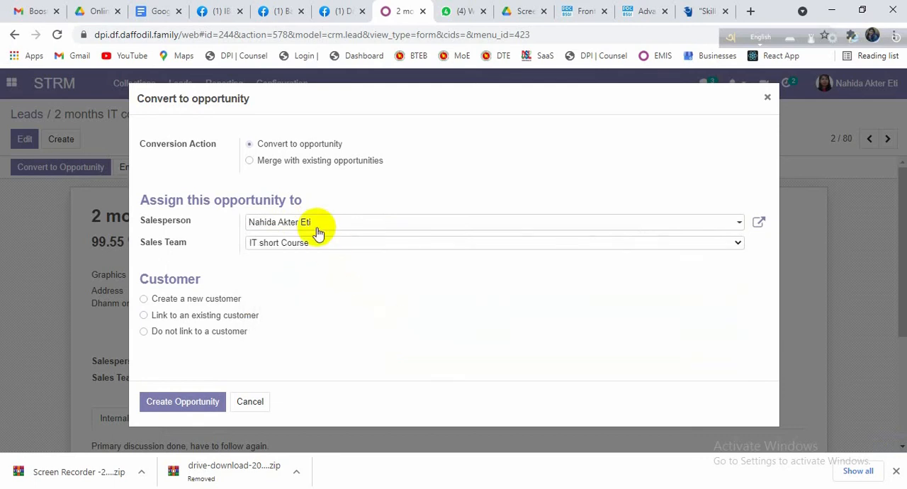
{"action": "left_click", "coordinate": [183, 402]}
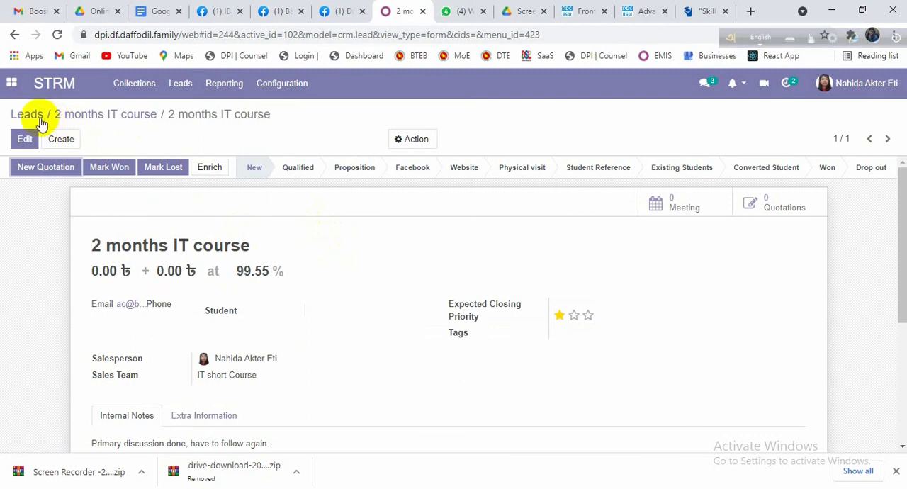
Step: Go to My Pipeline and open the "2 months IT course" opportunity in the New stage
{"action": "left_click", "coordinate": [151, 92]}
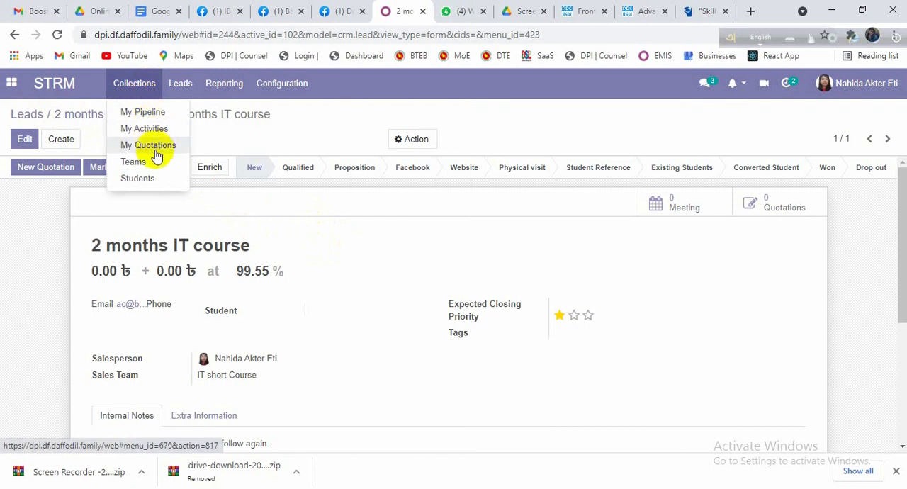
{"action": "left_click", "coordinate": [158, 115]}
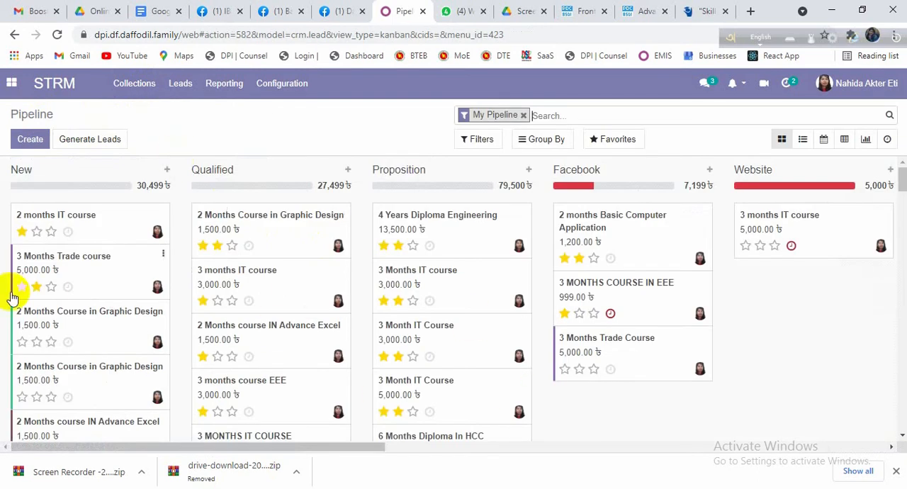
{"action": "left_click", "coordinate": [76, 226]}
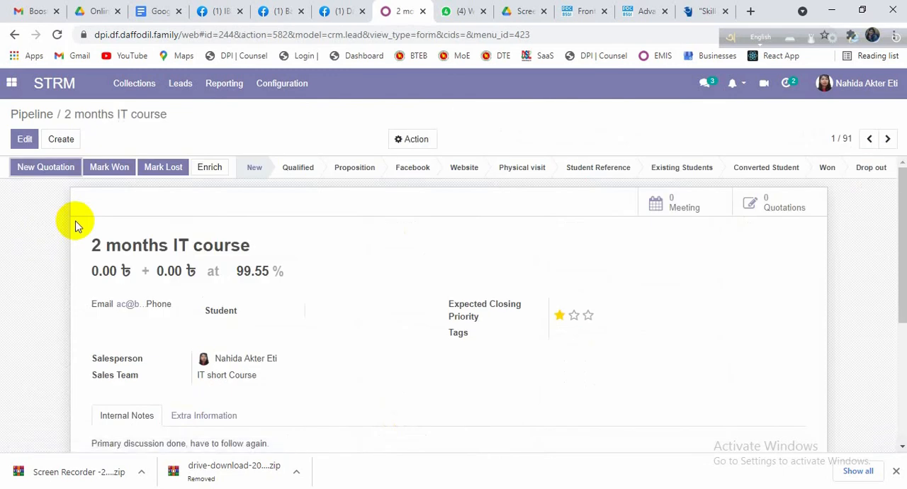
{"action": "left_click", "coordinate": [546, 488]}
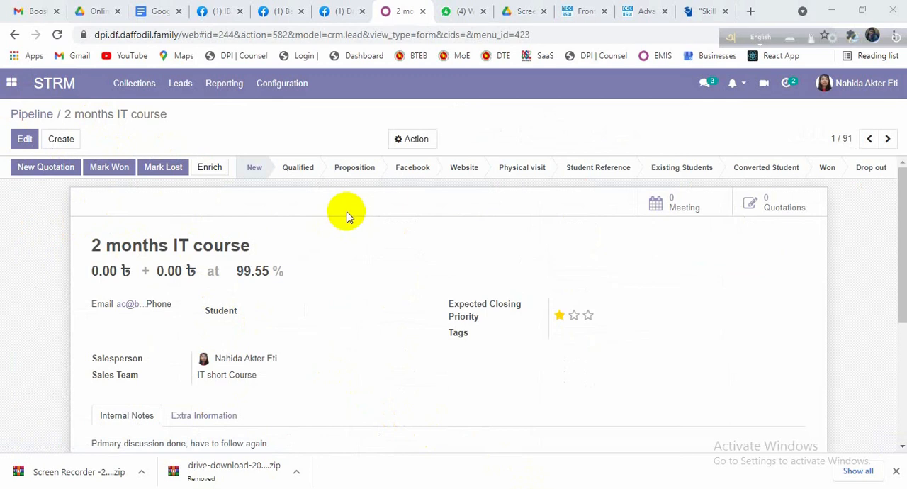
{"action": "scroll", "coordinate": [234, 220], "scroll_direction": "down", "scroll_amount": 1}
{"action": "scroll", "coordinate": [234, 220], "scroll_direction": "up", "scroll_amount": 1}
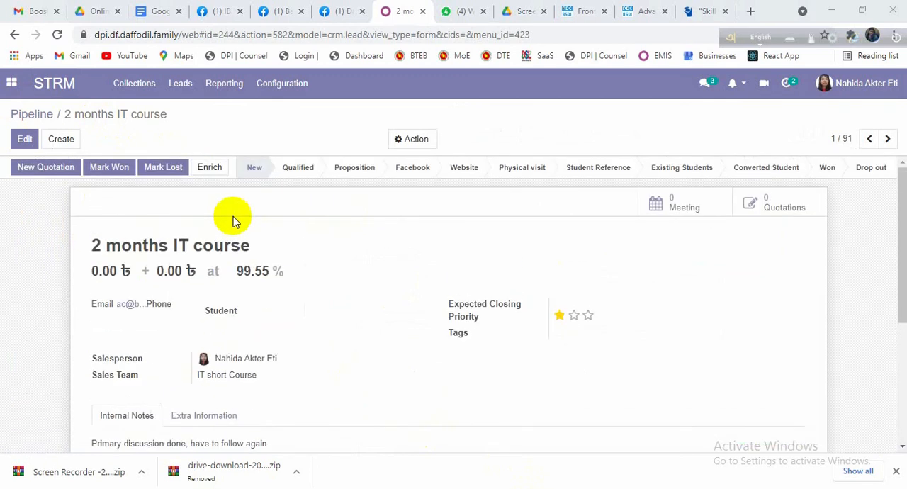
Step: Edit the opportunity and set its expected revenue to 5000
{"action": "left_click", "coordinate": [25, 140]}
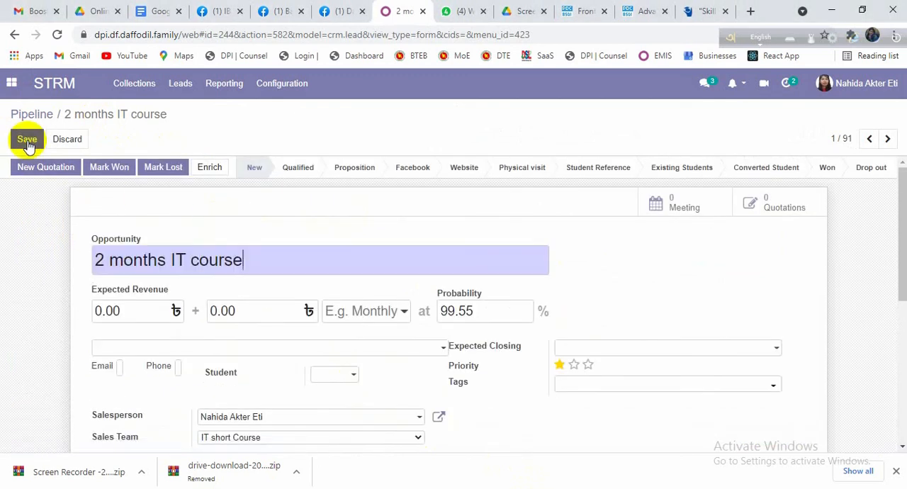
{"action": "scroll", "coordinate": [225, 269], "scroll_direction": "down", "scroll_amount": 1}
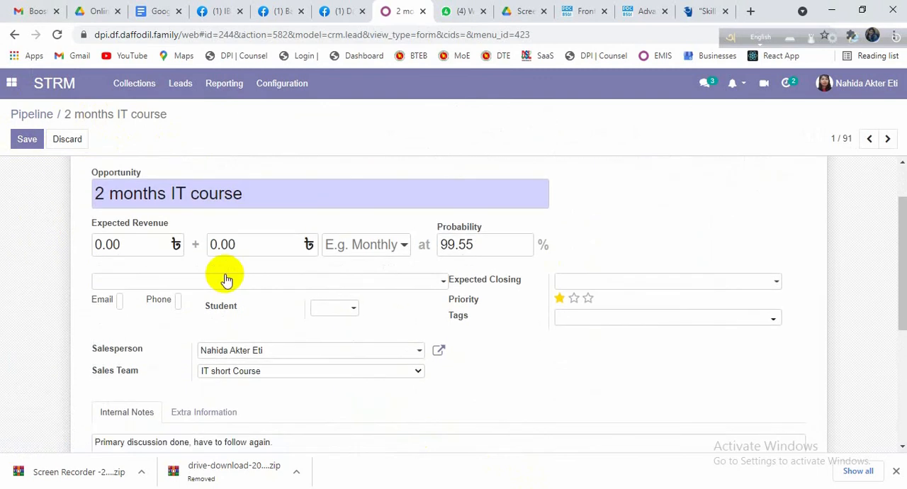
{"action": "left_click", "coordinate": [127, 244]}
{"action": "key", "text": "BackSpace"}
{"action": "key", "text": "BackSpace"}
{"action": "key", "text": "BackSpace"}
{"action": "key", "text": "BackSpace"}
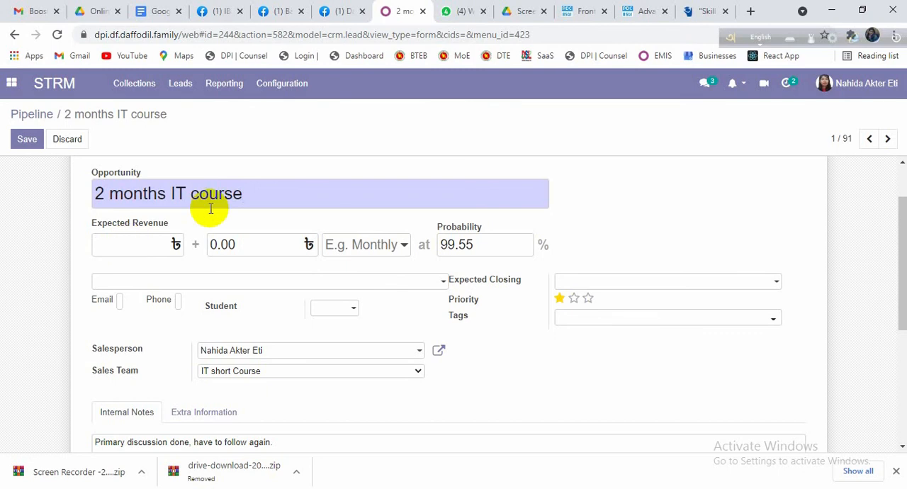
{"action": "type", "text": "5000"}
{"action": "scroll", "coordinate": [286, 359], "scroll_direction": "up", "scroll_amount": 1}
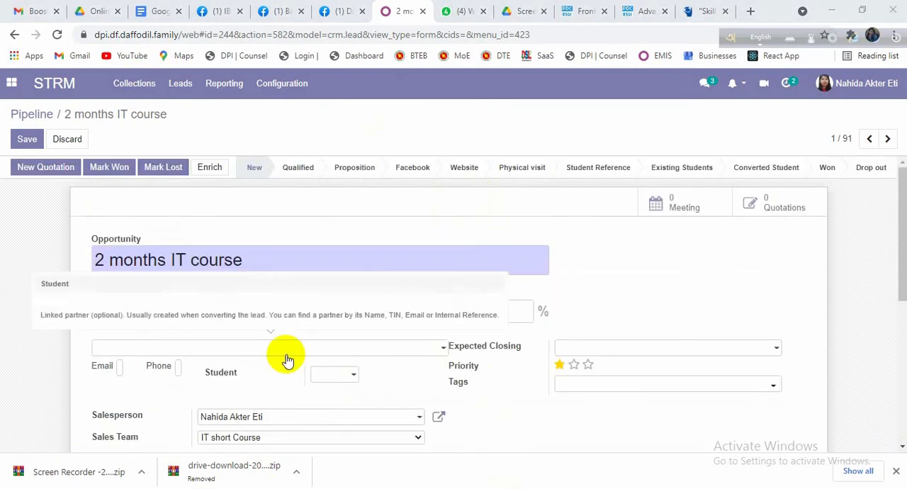
Step: Set the opportunity's expected closing date to 05/27/2021 and its priority to two stars
{"action": "scroll", "coordinate": [350, 297], "scroll_direction": "down", "scroll_amount": 2}
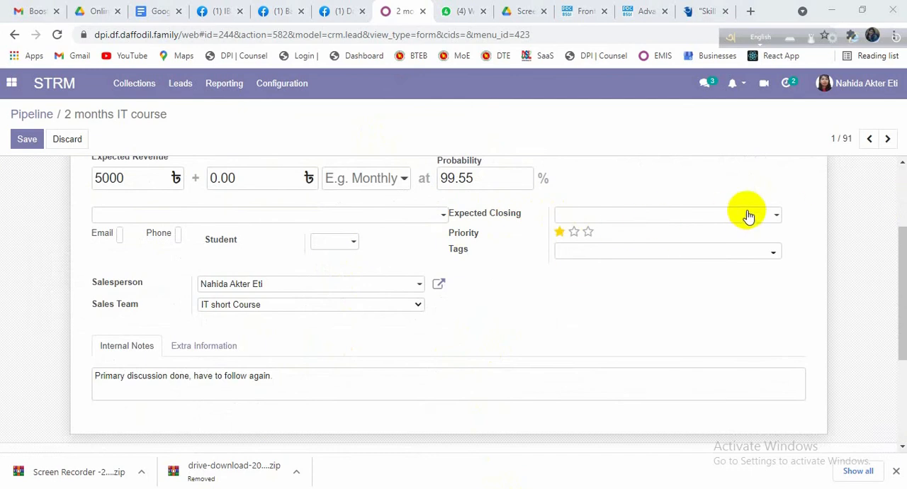
{"action": "left_click", "coordinate": [776, 217]}
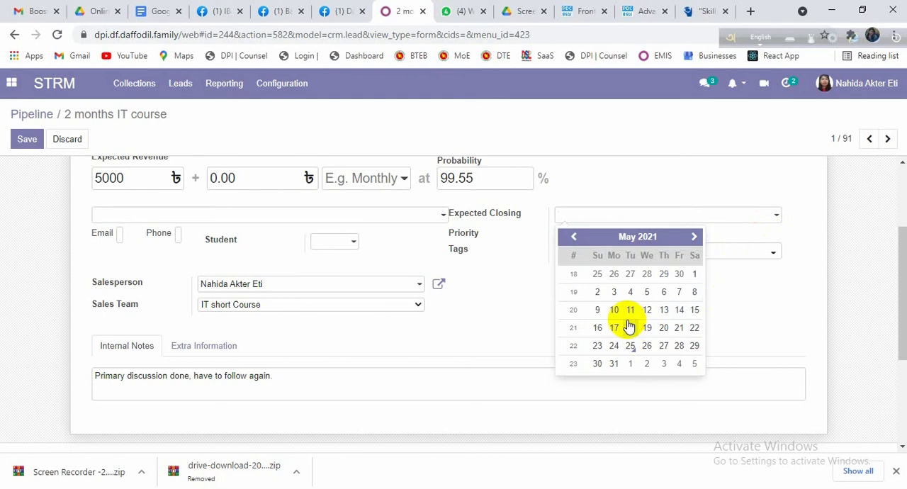
{"action": "left_click", "coordinate": [664, 346]}
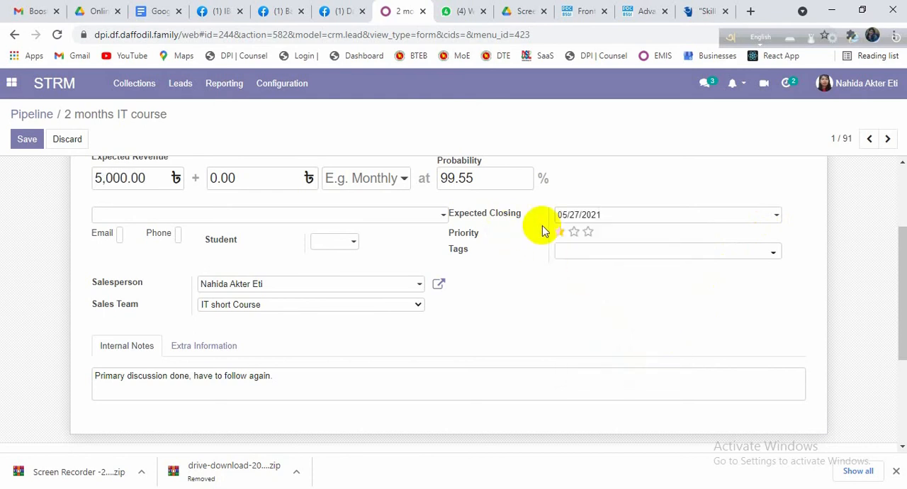
{"action": "scroll", "coordinate": [606, 234], "scroll_direction": "down", "scroll_amount": 1}
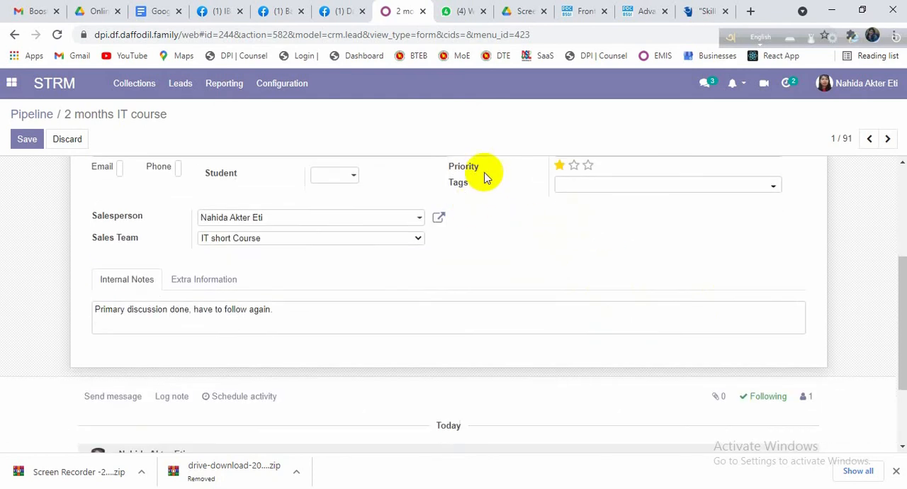
{"action": "left_click", "coordinate": [574, 166]}
{"action": "scroll", "coordinate": [573, 190], "scroll_direction": "up", "scroll_amount": 1}
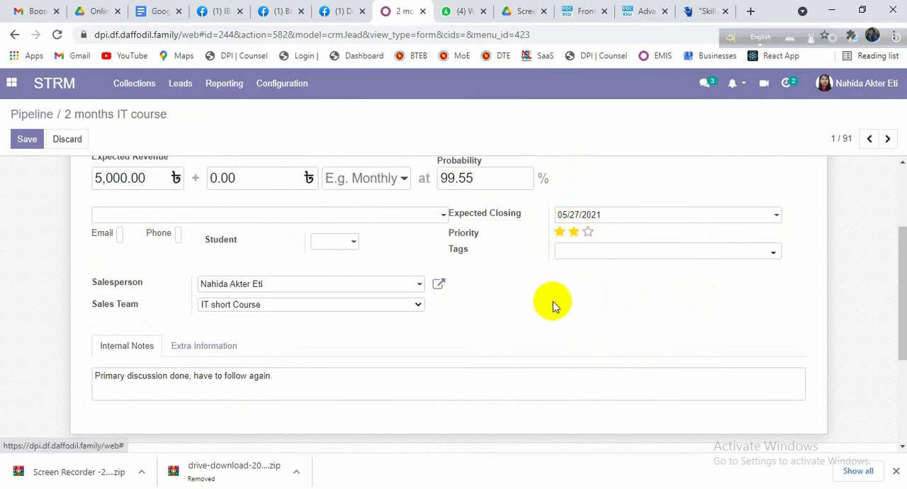
{"action": "left_click", "coordinate": [574, 232]}
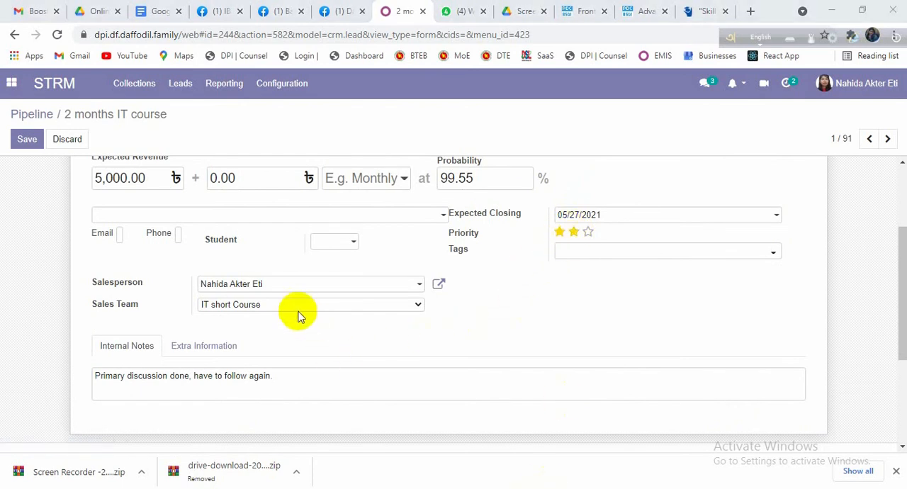
{"action": "scroll", "coordinate": [212, 314], "scroll_direction": "down", "scroll_amount": 1}
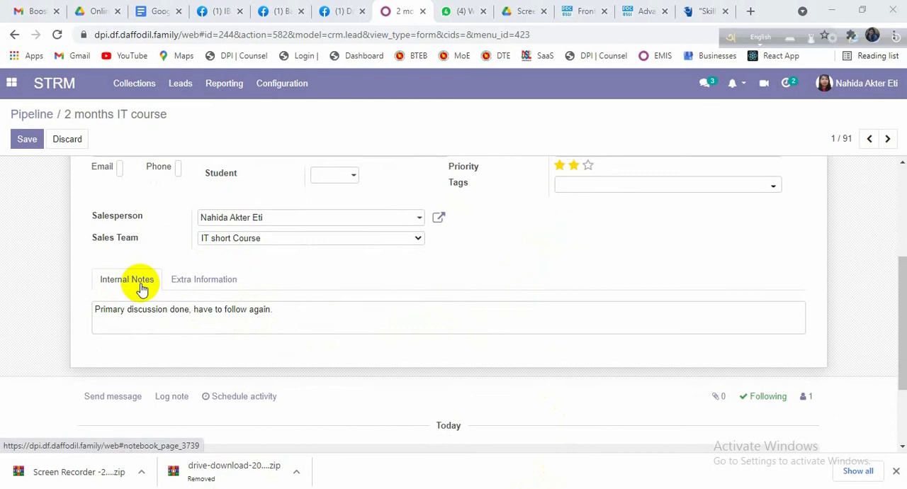
{"action": "scroll", "coordinate": [141, 287], "scroll_direction": "down", "scroll_amount": 1}
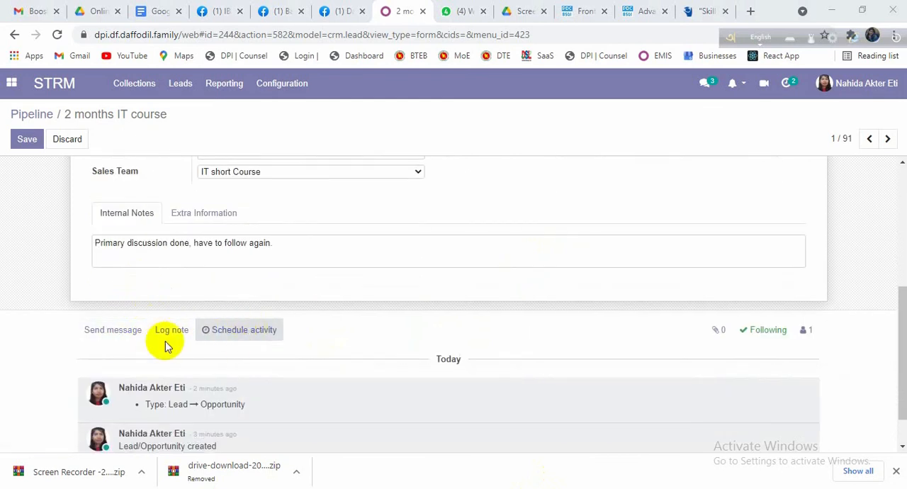
{"action": "scroll", "coordinate": [165, 346], "scroll_direction": "up", "scroll_amount": 1}
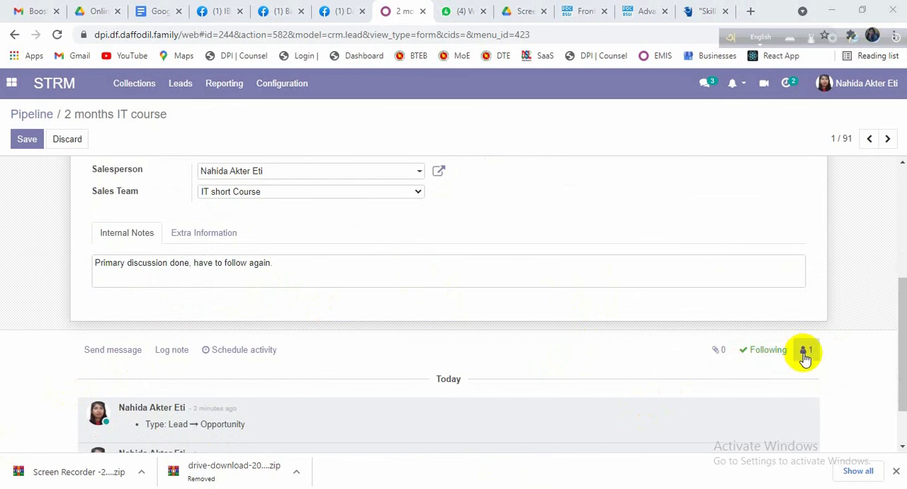
Step: Find a Daffodil Polytechnic Institute contact by e-mail address and add them as a follower of the opportunity with the default invitation message
{"action": "left_click", "coordinate": [805, 354]}
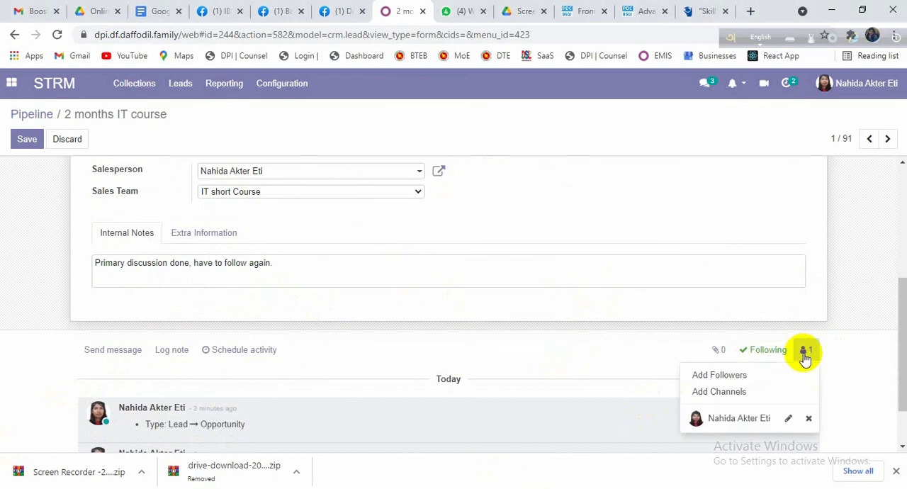
{"action": "left_click", "coordinate": [749, 374]}
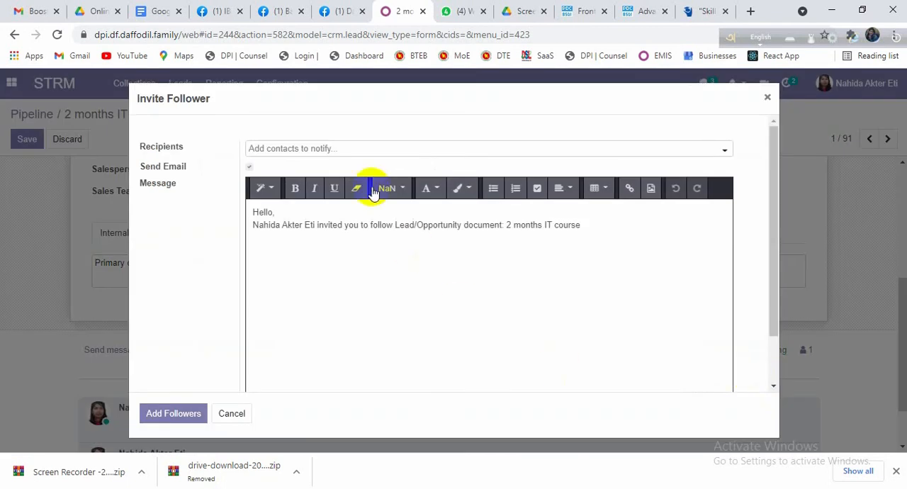
{"action": "left_click", "coordinate": [370, 156]}
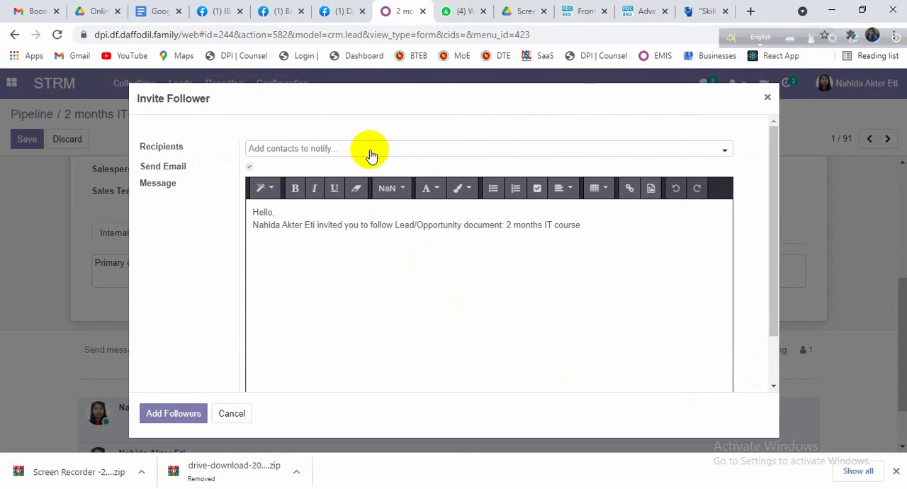
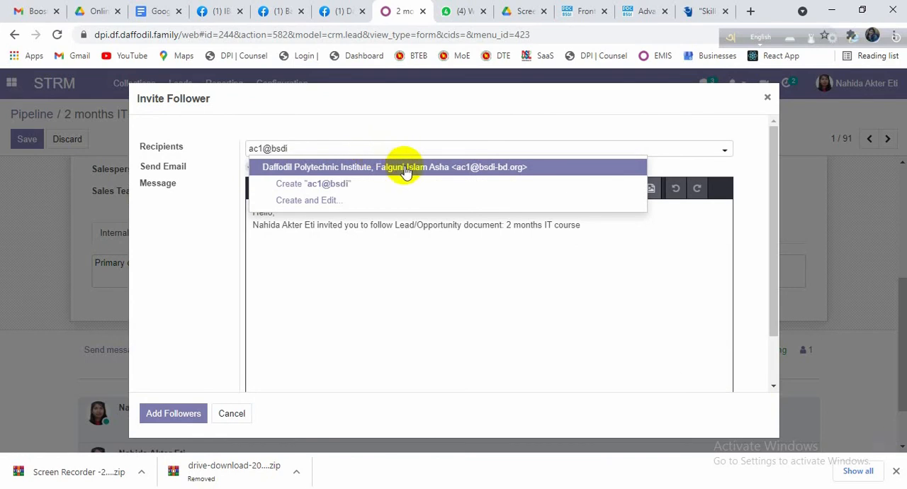
{"action": "left_click", "coordinate": [405, 167]}
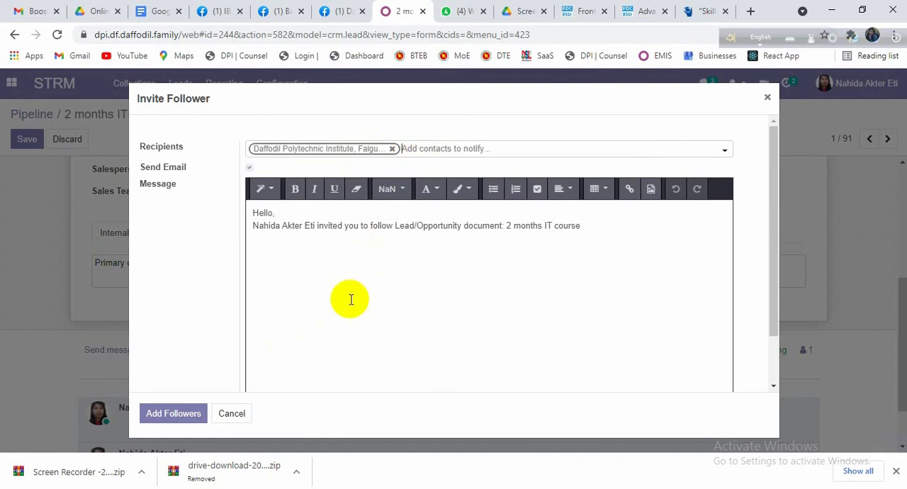
{"action": "scroll", "coordinate": [351, 299], "scroll_direction": "down", "scroll_amount": 2}
{"action": "scroll", "coordinate": [351, 299], "scroll_direction": "up", "scroll_amount": 2}
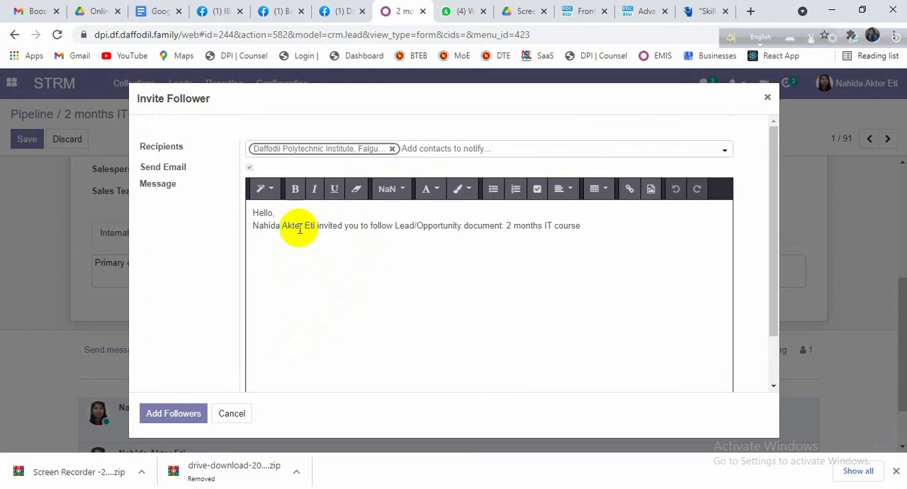
{"action": "scroll", "coordinate": [297, 229], "scroll_direction": "down", "scroll_amount": 1}
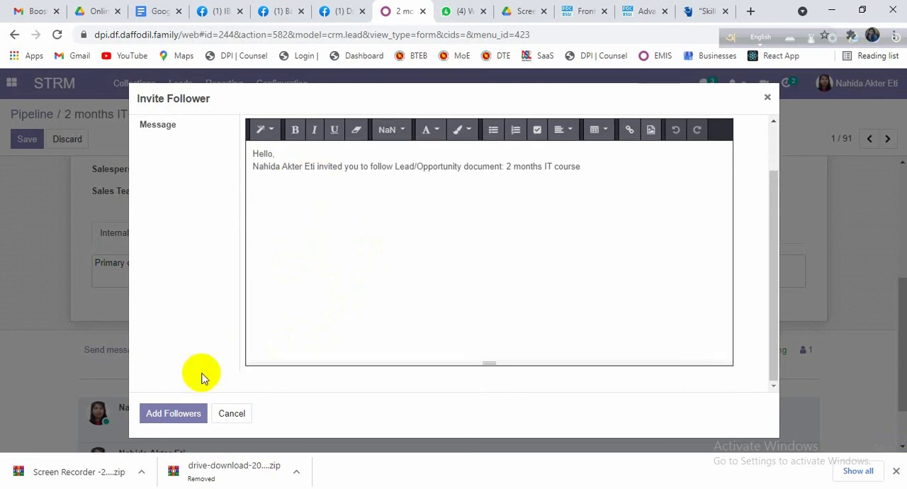
{"action": "left_click", "coordinate": [183, 416]}
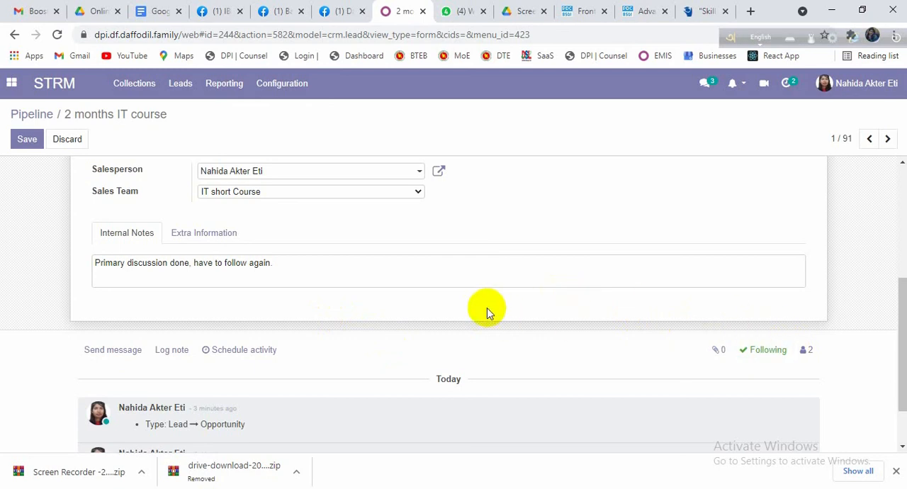
Step: Send the message "keep following him." to the followers of the opportunity
{"action": "scroll", "coordinate": [305, 248], "scroll_direction": "up", "scroll_amount": 2}
{"action": "scroll", "coordinate": [358, 286], "scroll_direction": "down", "scroll_amount": 2}
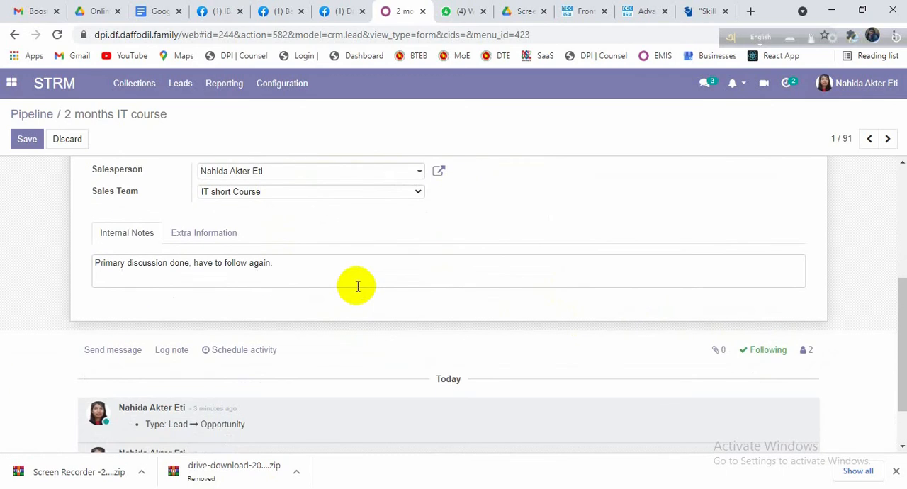
{"action": "scroll", "coordinate": [358, 286], "scroll_direction": "down", "scroll_amount": 1}
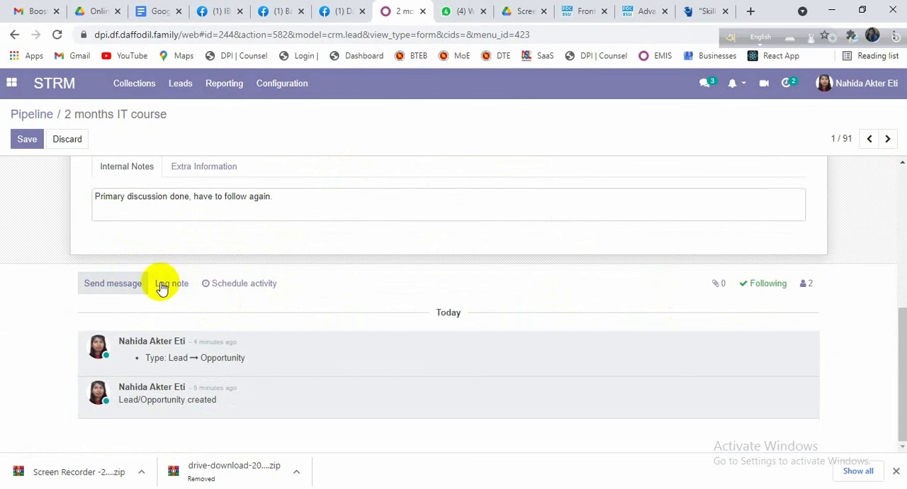
{"action": "left_click", "coordinate": [122, 287]}
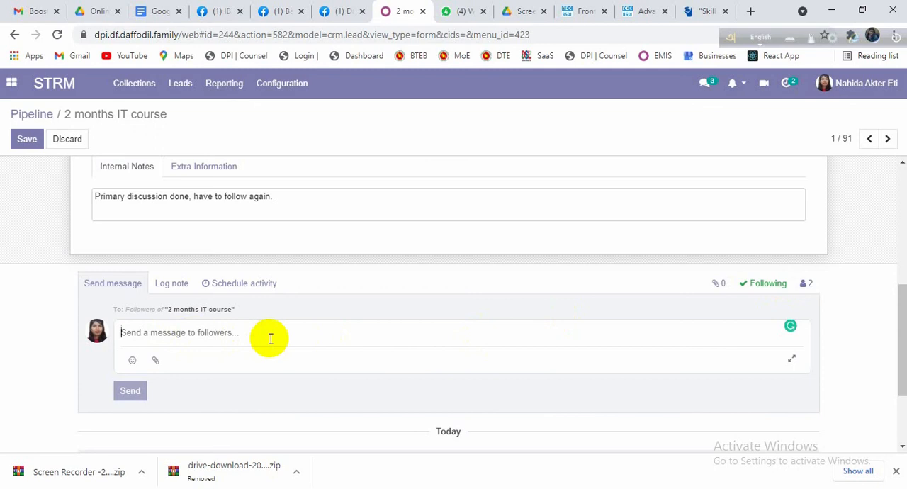
{"action": "type", "text": "keep f"}
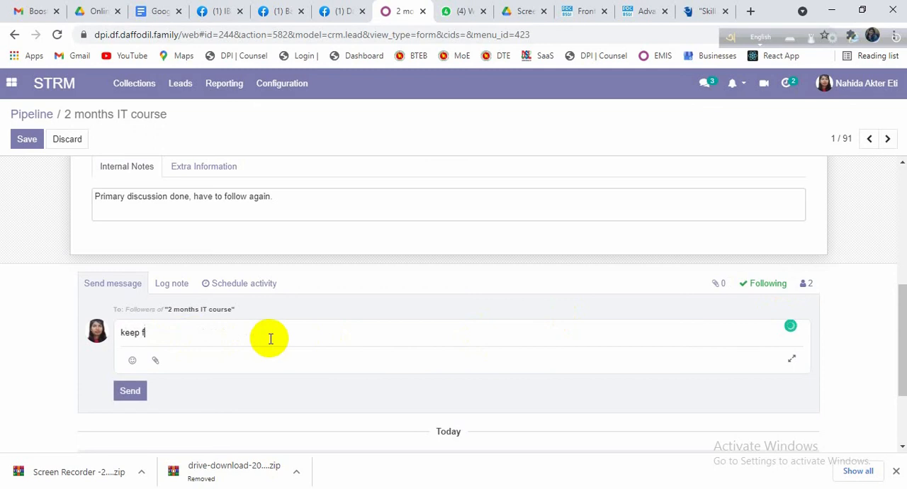
{"action": "type", "text": "ollowing him."}
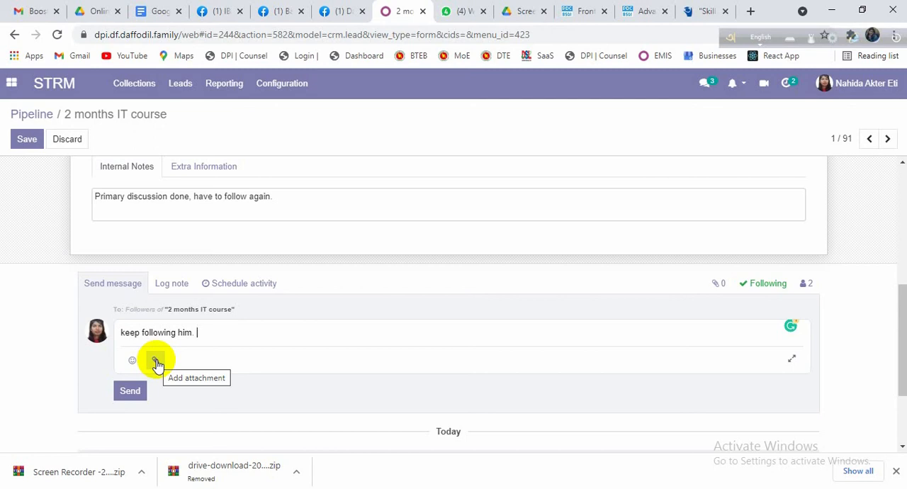
{"action": "left_click", "coordinate": [131, 391]}
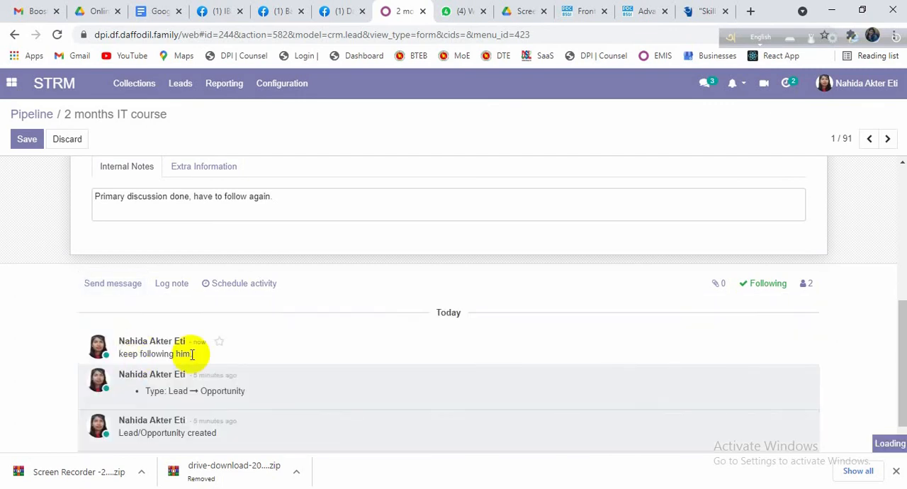
Step: Open the entry area for logging an internal note on the opportunity
{"action": "scroll", "coordinate": [199, 323], "scroll_direction": "down", "scroll_amount": 4}
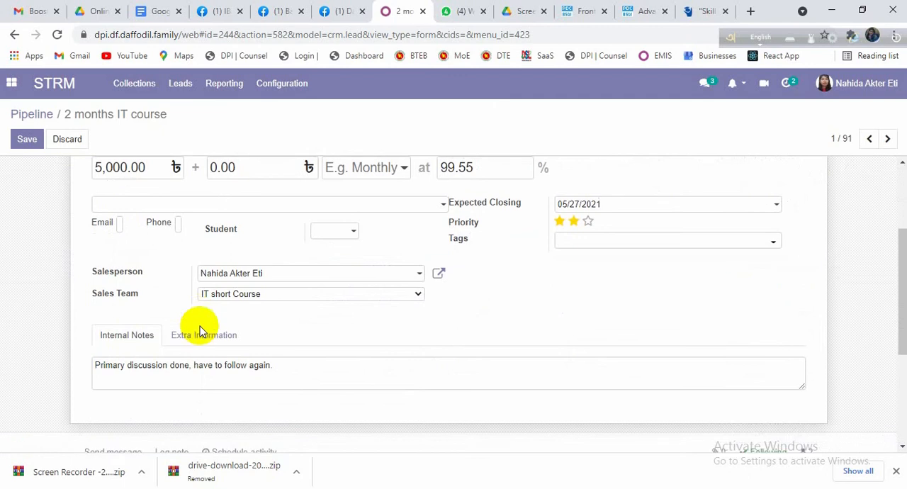
{"action": "left_click", "coordinate": [177, 334]}
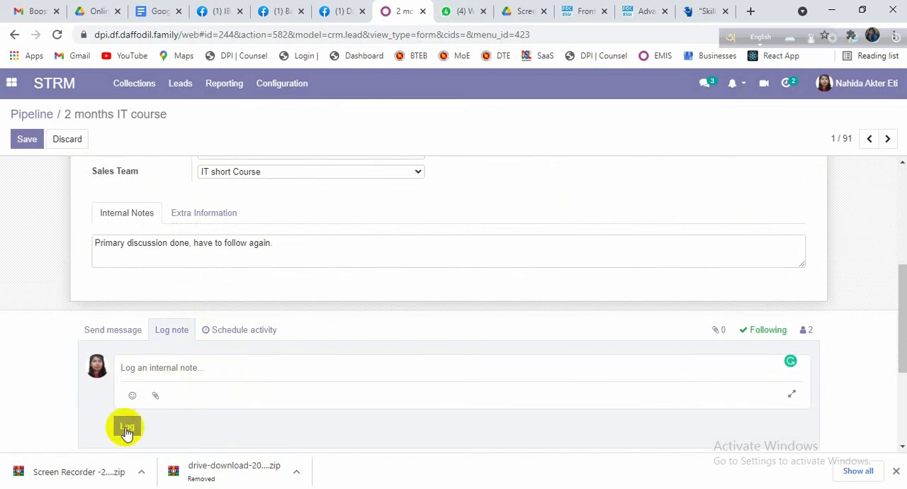
{"action": "left_click", "coordinate": [193, 368]}
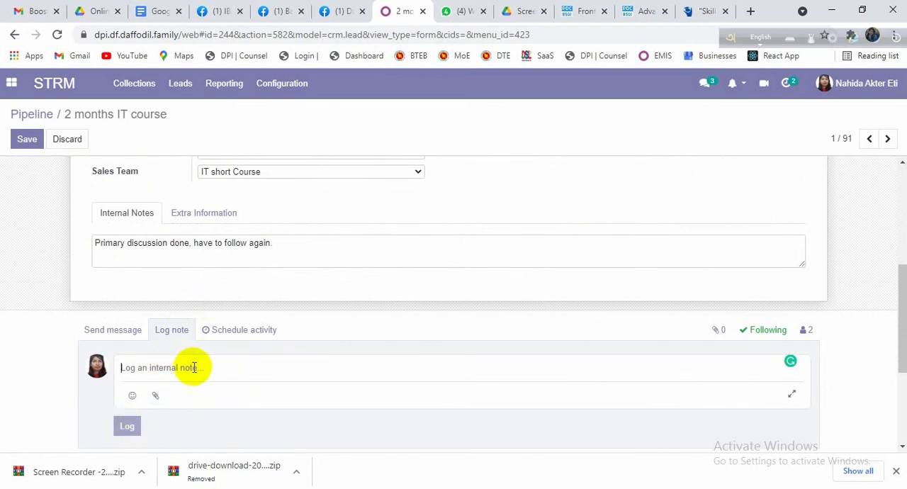
Step: Start scheduling an activity for the opportunity and set its activity type to To Do
{"action": "left_click", "coordinate": [228, 331]}
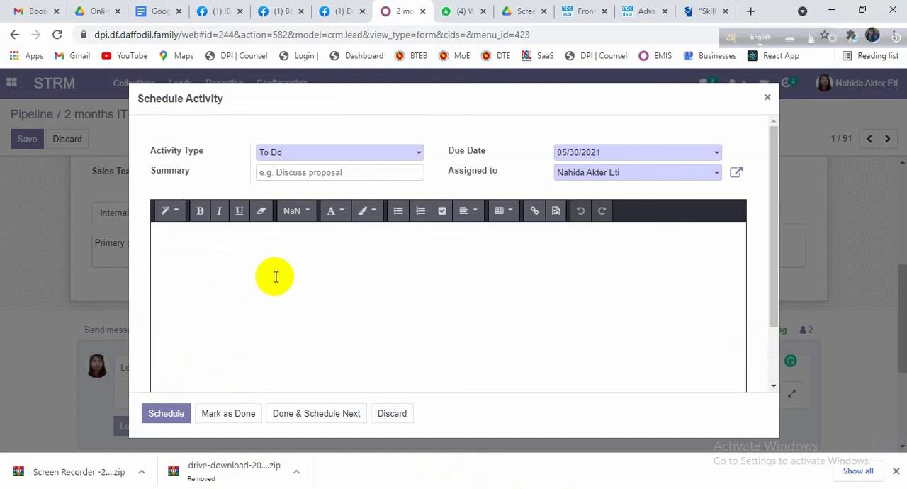
{"action": "left_click", "coordinate": [416, 157]}
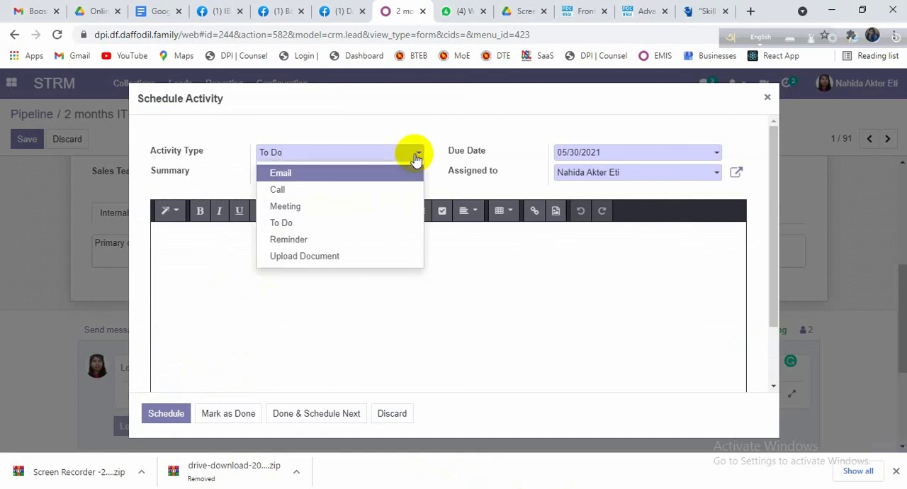
{"action": "left_click", "coordinate": [221, 157]}
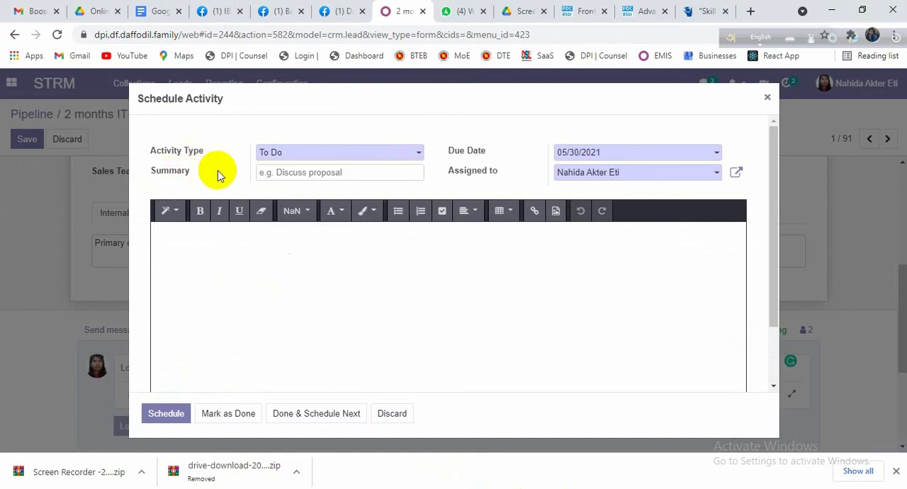
{"action": "left_click", "coordinate": [416, 154]}
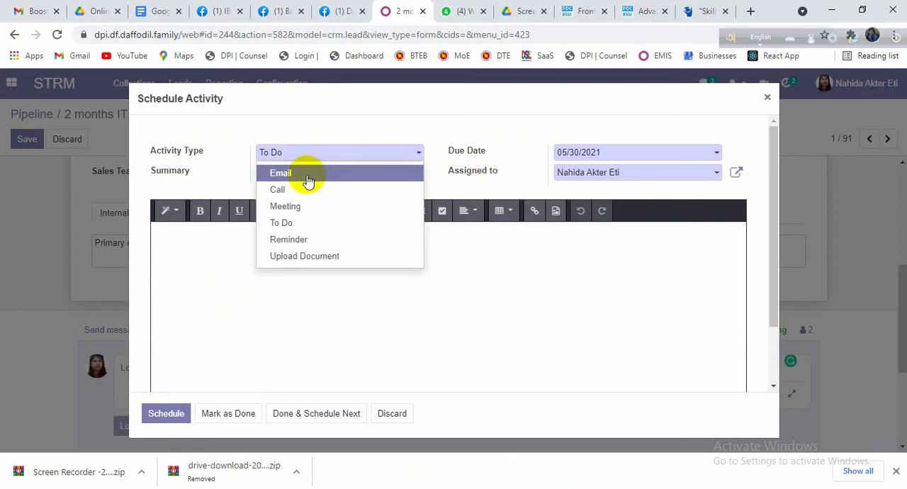
{"action": "left_click", "coordinate": [303, 178]}
{"action": "left_click", "coordinate": [415, 151]}
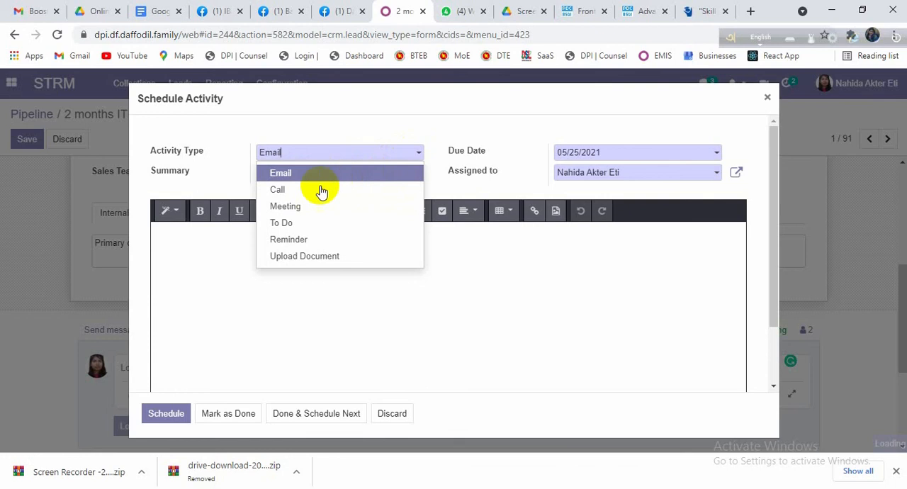
{"action": "left_click", "coordinate": [323, 188]}
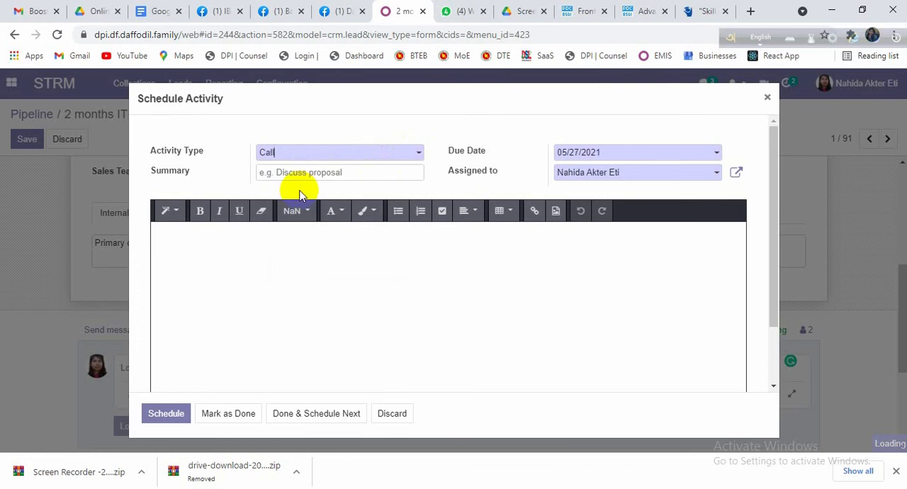
{"action": "left_click", "coordinate": [410, 160]}
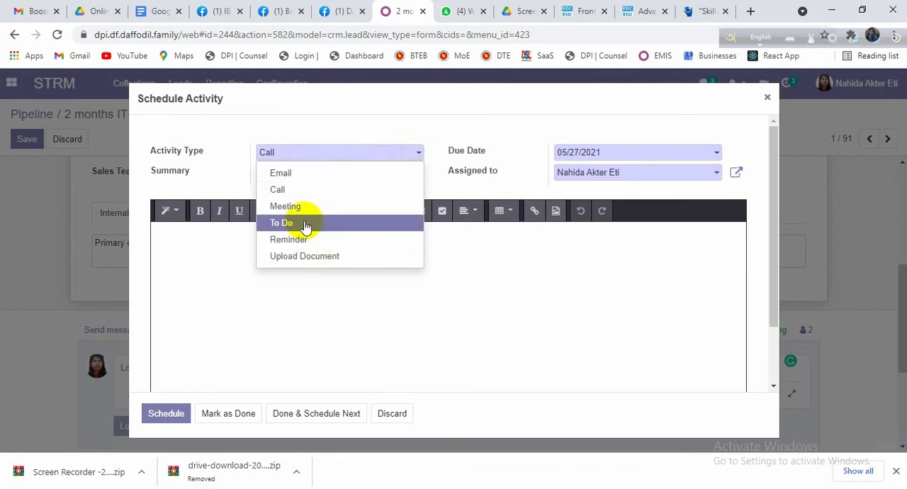
{"action": "left_click", "coordinate": [305, 224]}
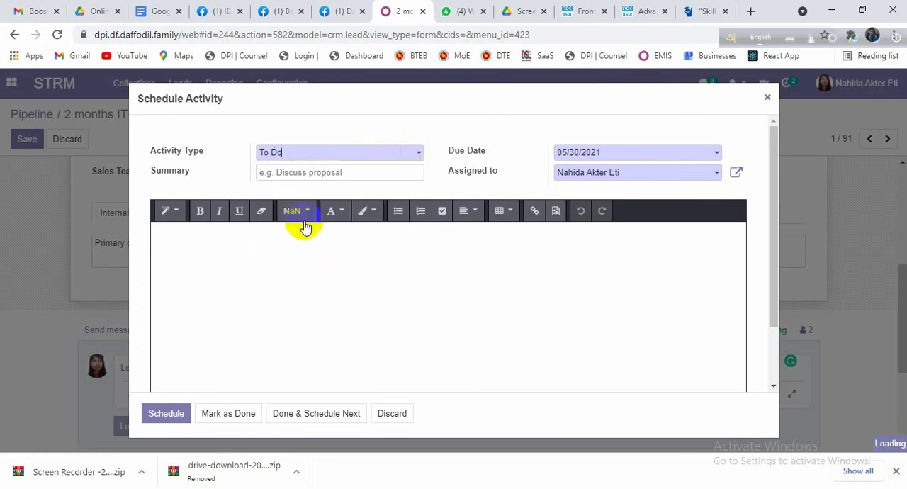
Step: Enter "Regarding admission" as the activity's summary and set its due date to 05/27/2021
{"action": "left_click", "coordinate": [323, 172]}
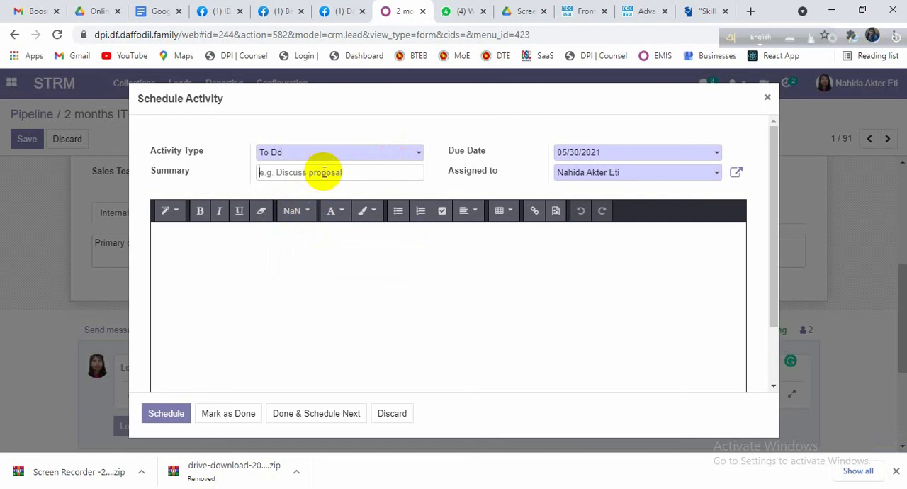
{"action": "type", "text": "Regarding ad"}
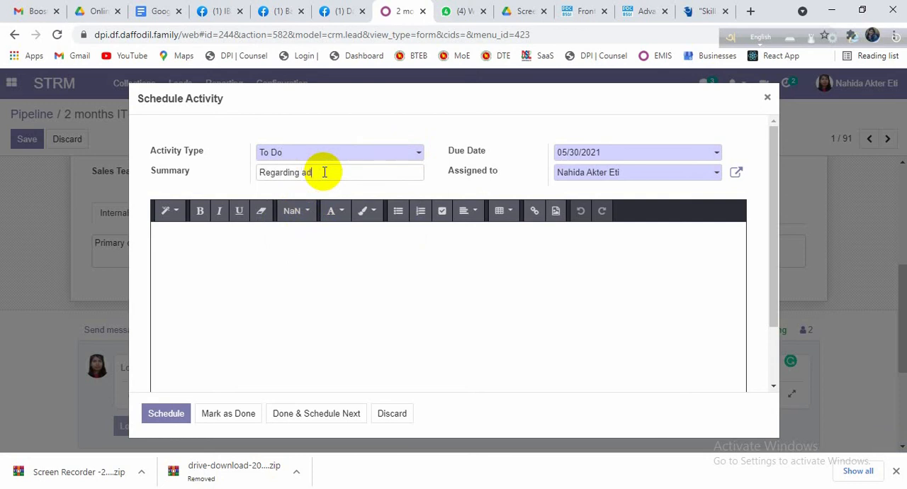
{"action": "type", "text": "mission"}
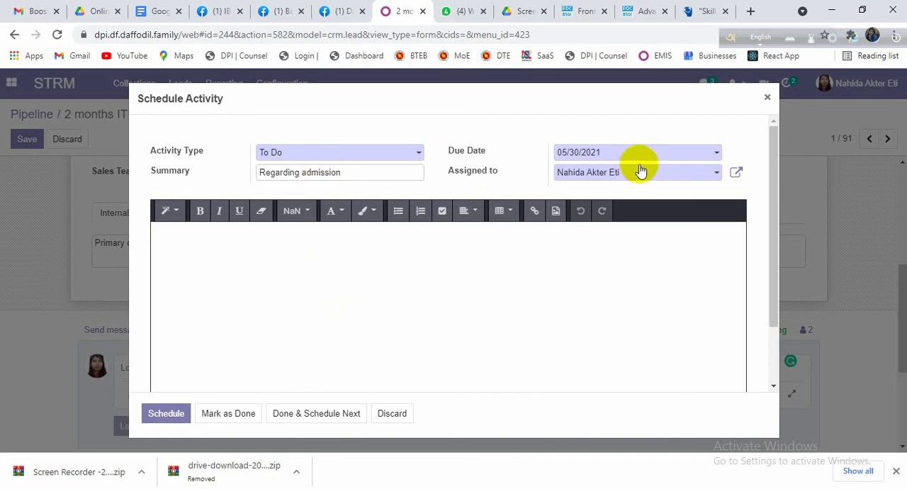
{"action": "left_click", "coordinate": [716, 154]}
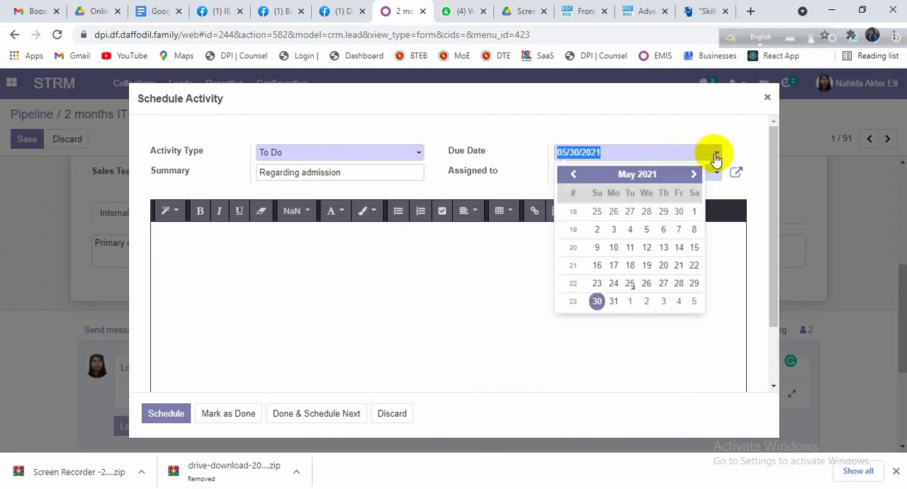
{"action": "left_click", "coordinate": [664, 284]}
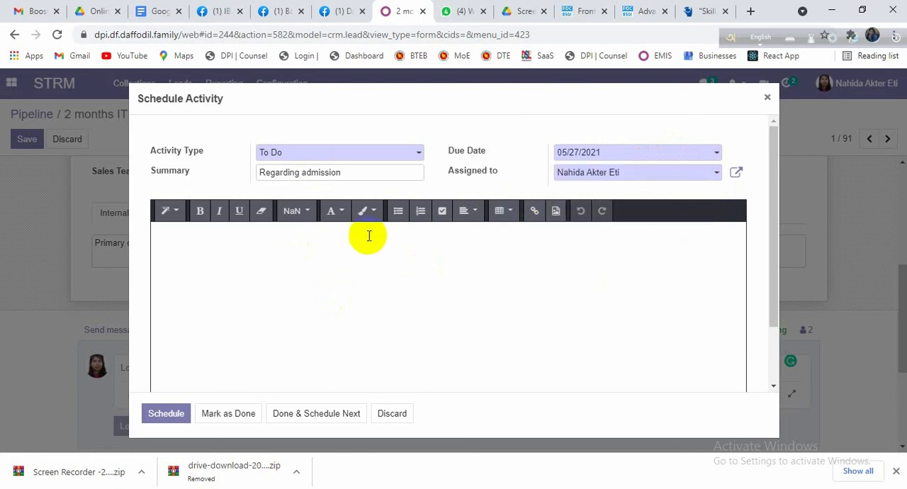
{"action": "left_click", "coordinate": [712, 173]}
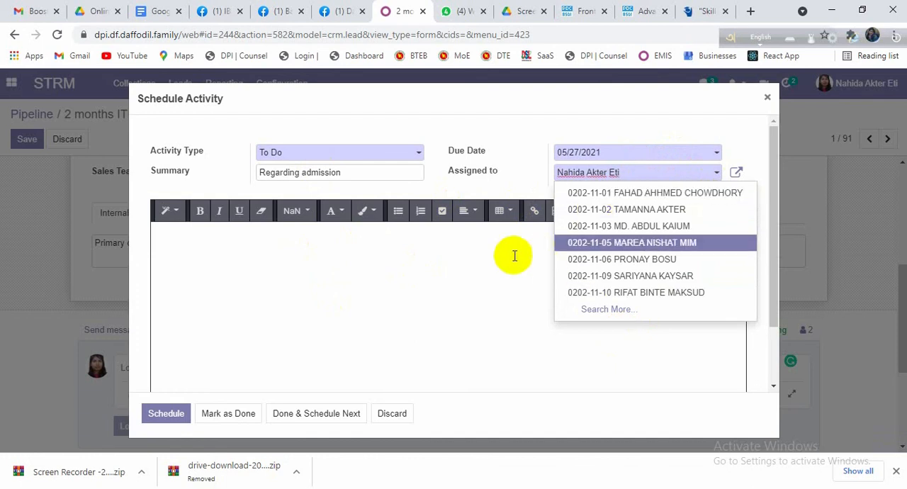
{"action": "left_click", "coordinate": [476, 258]}
{"action": "scroll", "coordinate": [261, 321], "scroll_direction": "down", "scroll_amount": 1}
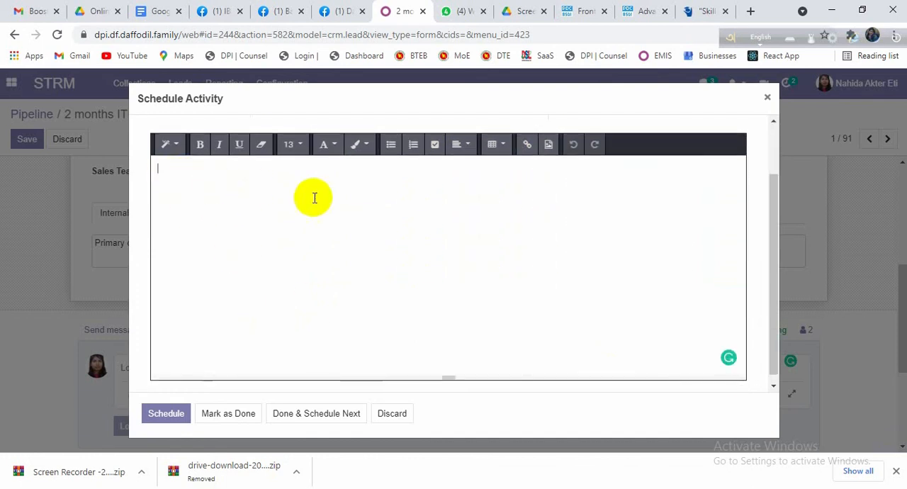
{"action": "scroll", "coordinate": [331, 206], "scroll_direction": "up", "scroll_amount": 1}
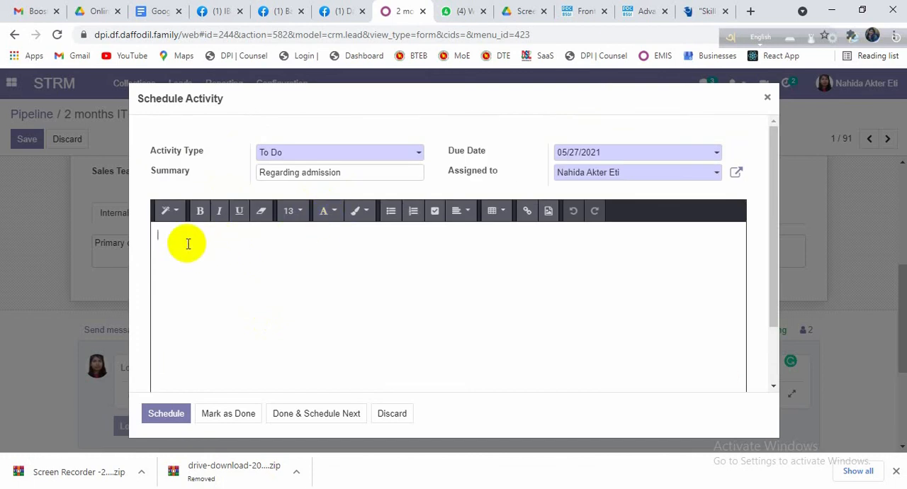
{"action": "scroll", "coordinate": [188, 244], "scroll_direction": "down", "scroll_amount": 1}
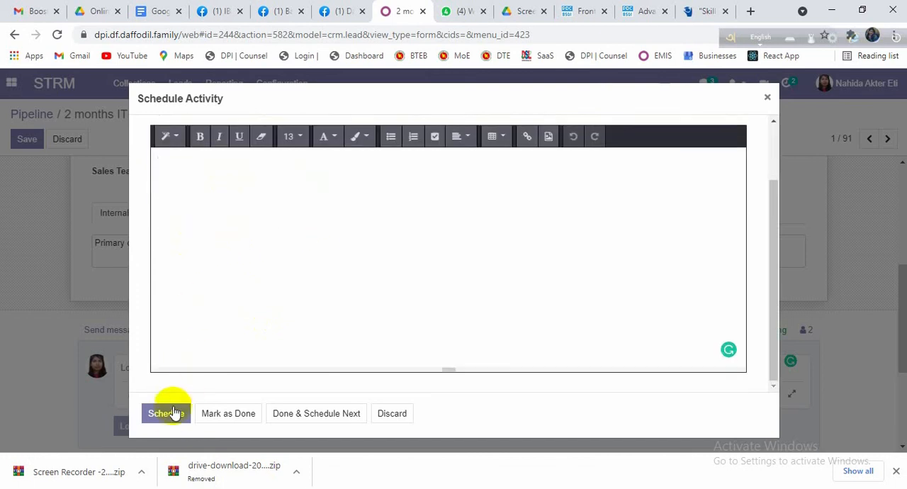
{"action": "scroll", "coordinate": [377, 318], "scroll_direction": "up", "scroll_amount": 1}
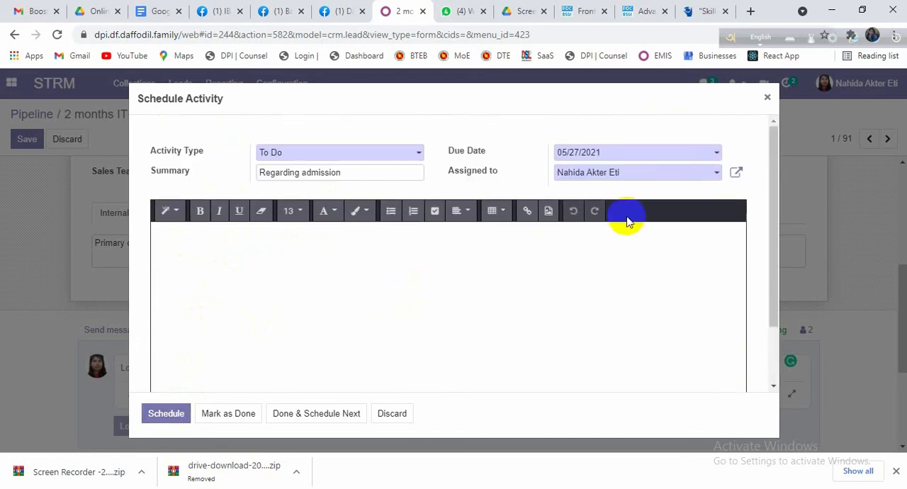
Step: Schedule the prepared activity and save the 2 months IT course opportunity
{"action": "left_click", "coordinate": [164, 416]}
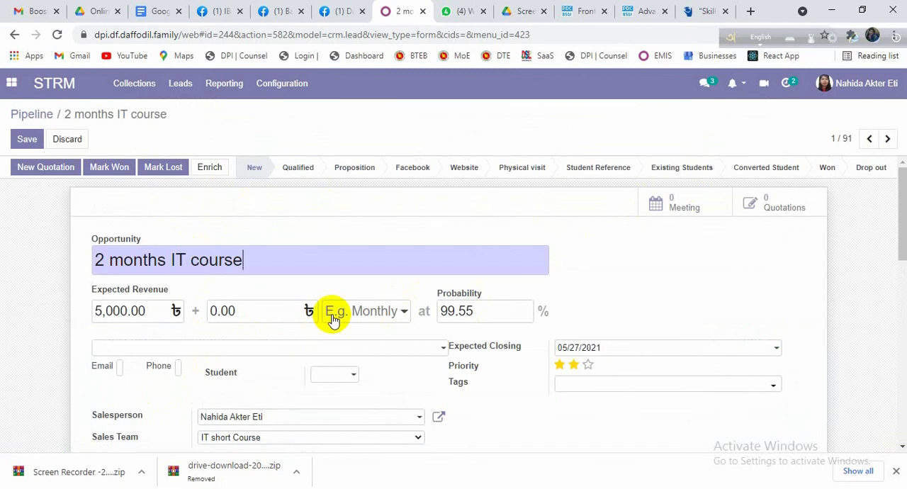
{"action": "scroll", "coordinate": [331, 319], "scroll_direction": "down", "scroll_amount": 2}
{"action": "scroll", "coordinate": [330, 319], "scroll_direction": "up", "scroll_amount": 2}
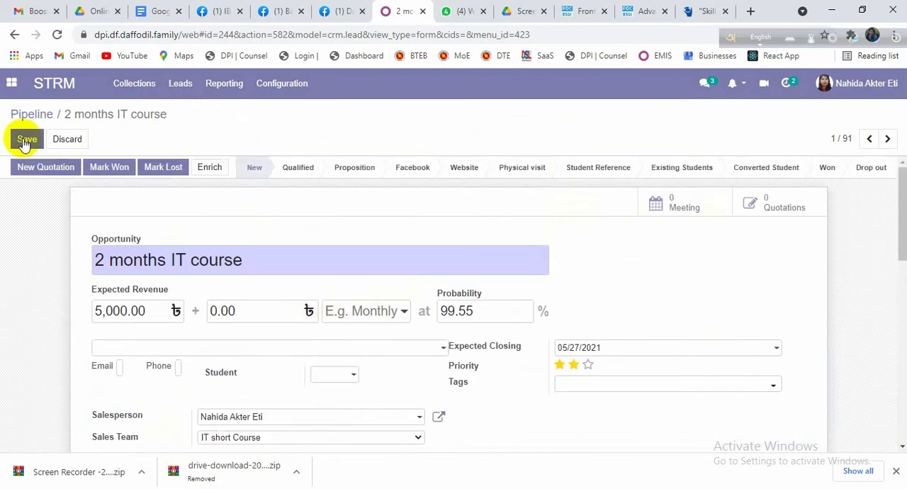
{"action": "left_click", "coordinate": [26, 139]}
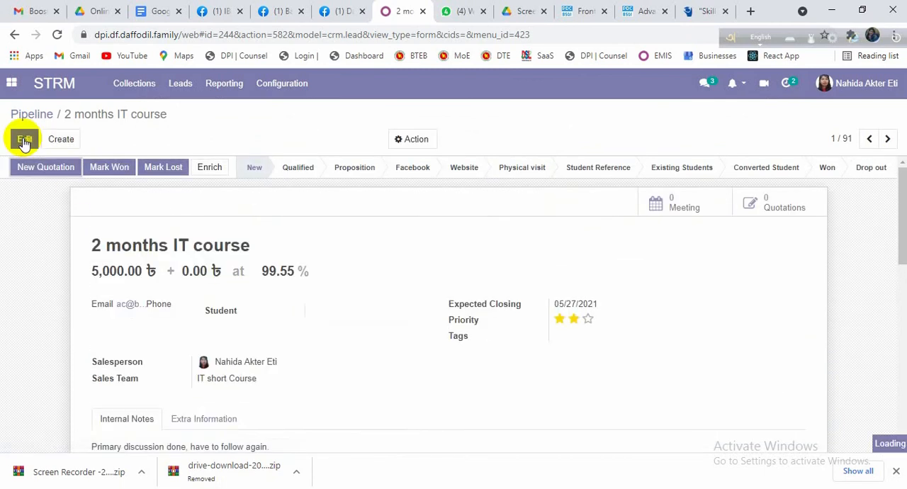
Step: Return to the pipeline board and look through its stages up to Drop out
{"action": "left_click", "coordinate": [27, 114]}
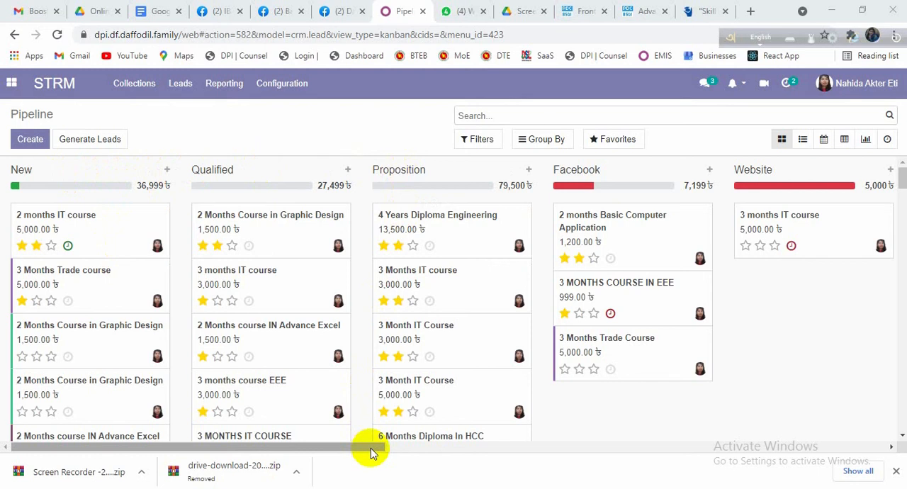
{"action": "left_click_drag", "start_coordinate": [373, 454], "coordinate": [872, 212]}
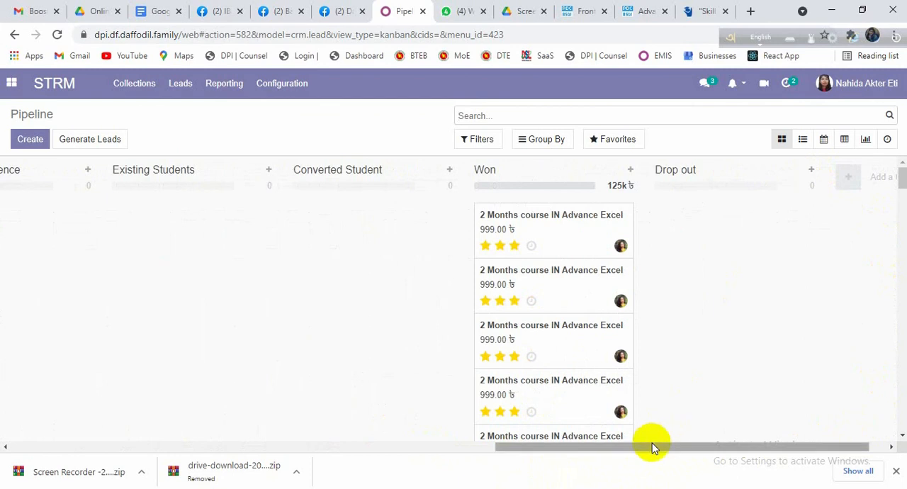
{"action": "left_click_drag", "start_coordinate": [654, 448], "coordinate": [702, 436]}
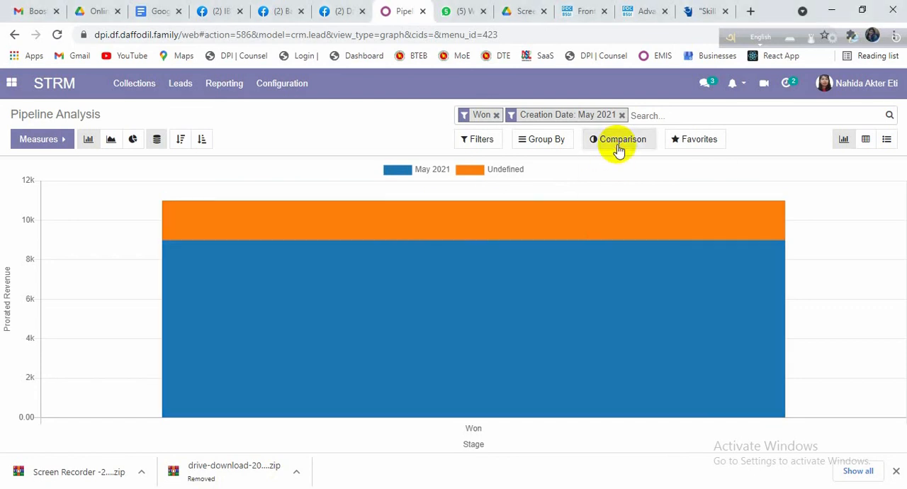
Step: Compare the won revenue in Pipeline Analysis with the previous creation period and remove the comparison again
{"action": "left_click", "coordinate": [619, 146]}
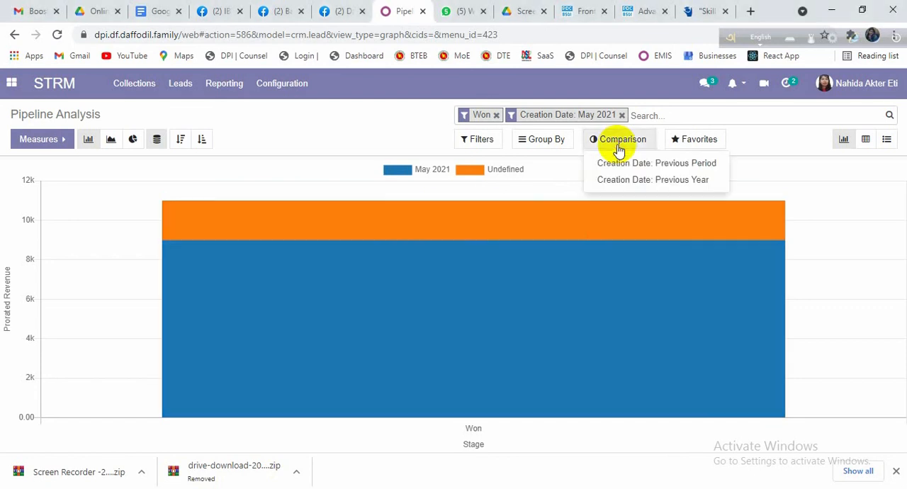
{"action": "left_click", "coordinate": [642, 165]}
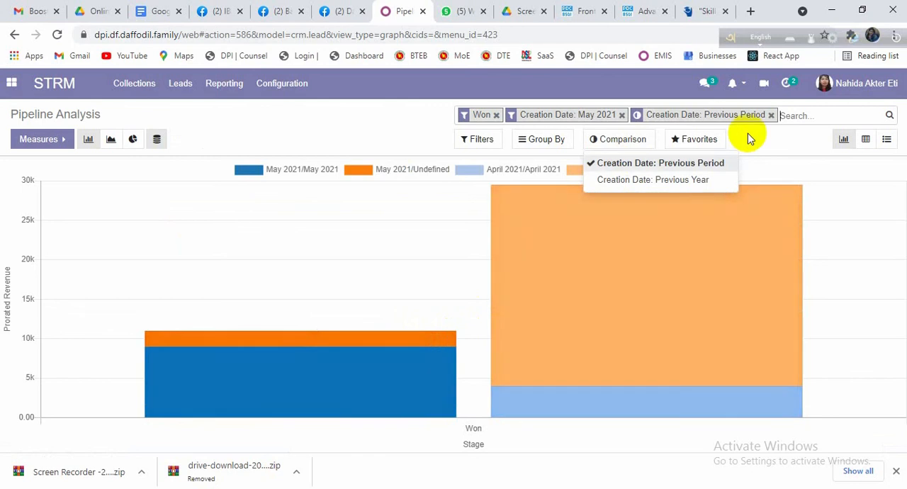
{"action": "left_click", "coordinate": [771, 115]}
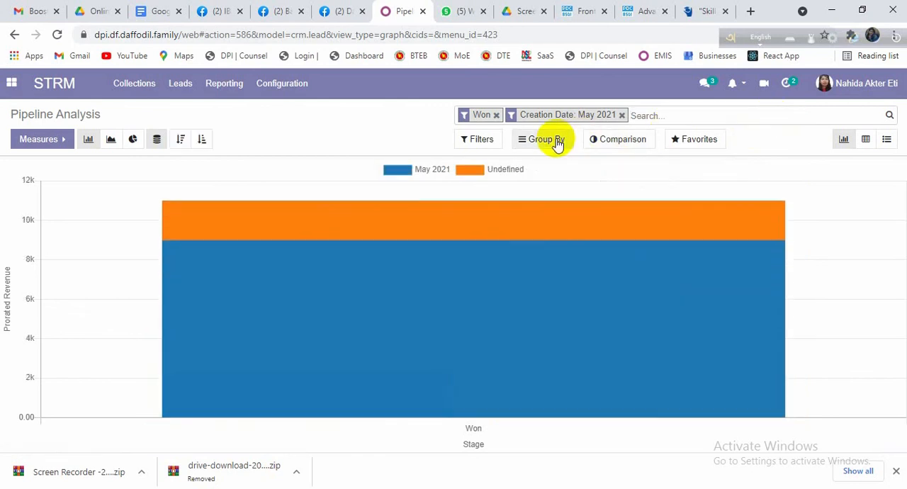
Step: Group the Pipeline Analysis chart by Sales Team, remove the Won filter and inspect each team's prorated revenue
{"action": "left_click", "coordinate": [557, 141]}
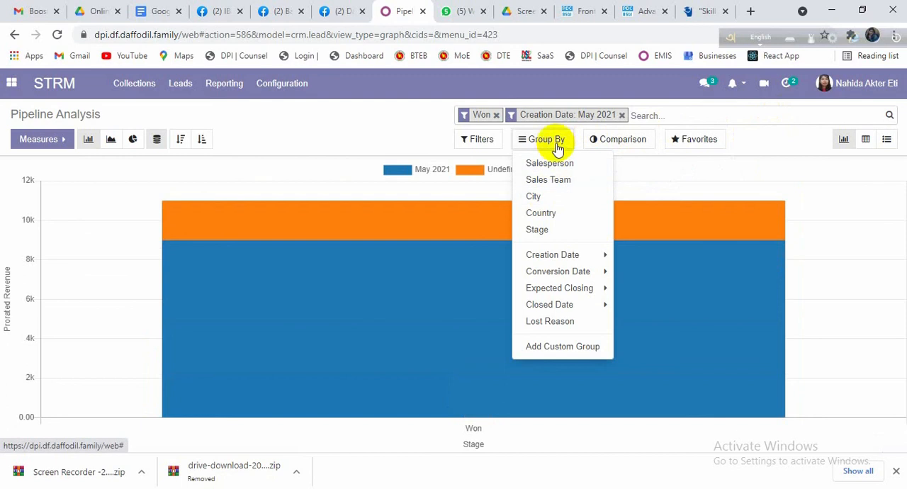
{"action": "left_click", "coordinate": [549, 181]}
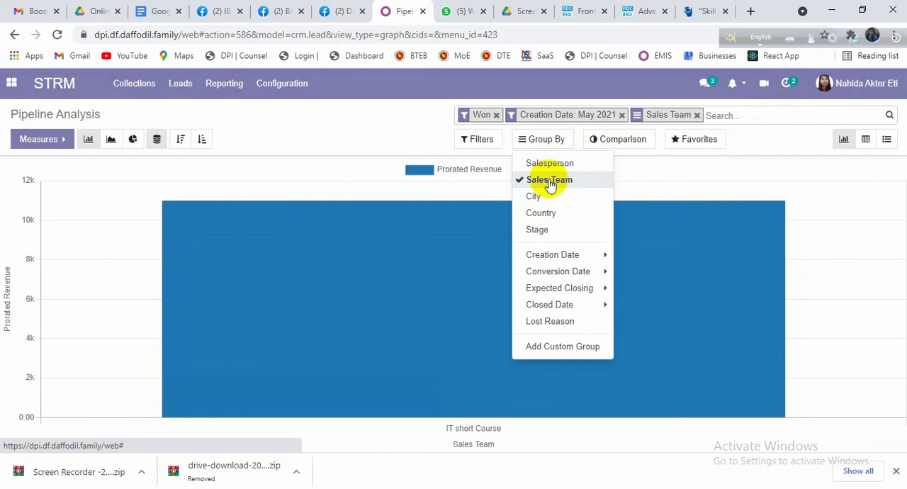
{"action": "left_click", "coordinate": [496, 115]}
{"action": "mouse_move", "coordinate": [224, 374]}
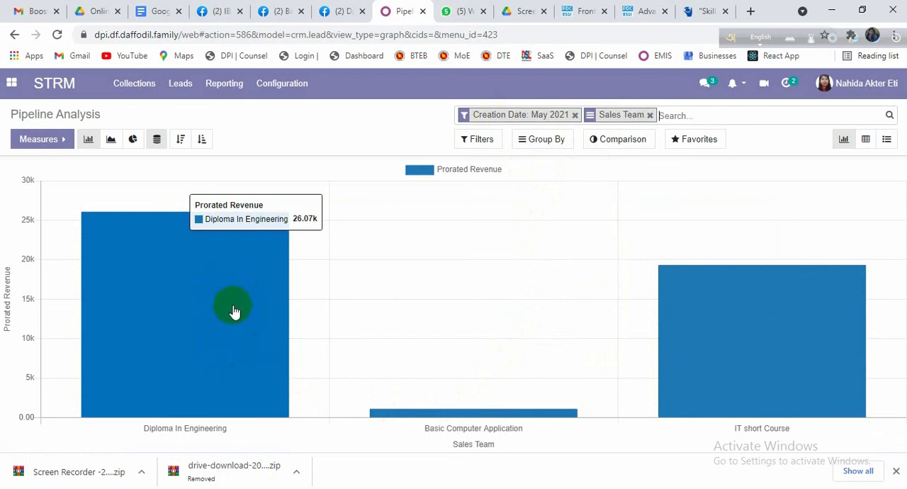
{"action": "mouse_move", "coordinate": [456, 416]}
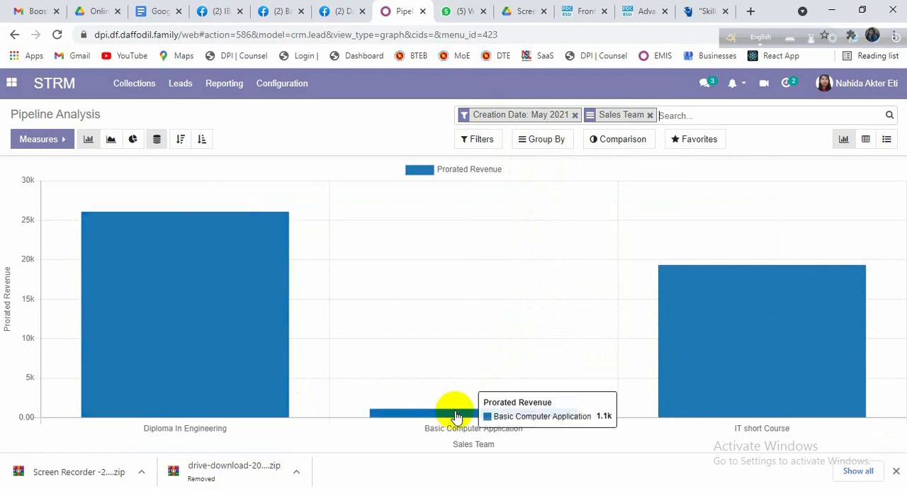
{"action": "mouse_move", "coordinate": [709, 377]}
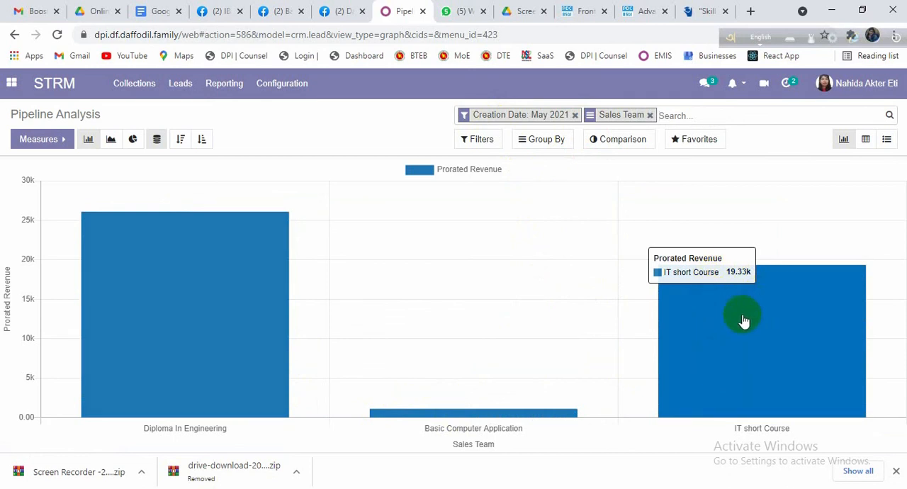
{"action": "mouse_move", "coordinate": [135, 280]}
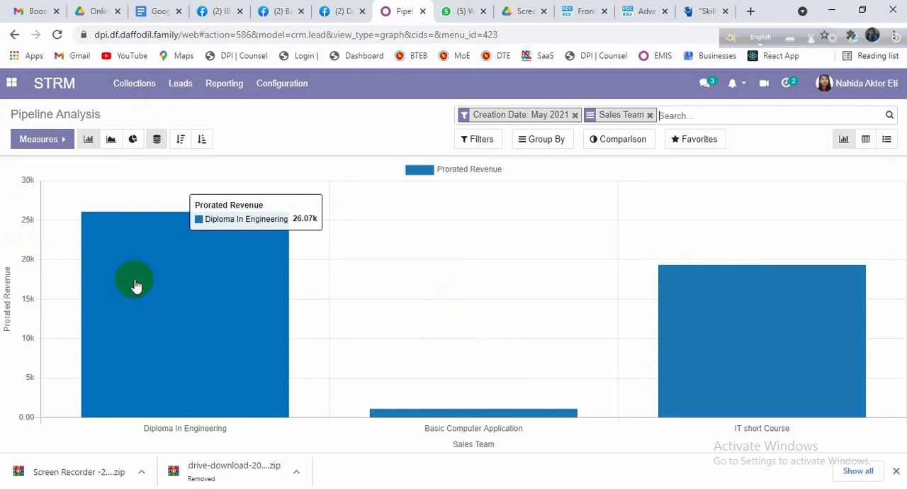
Step: Create a new record in Collections Teams and name the sales team "Tourism dept."
{"action": "left_click", "coordinate": [282, 88]}
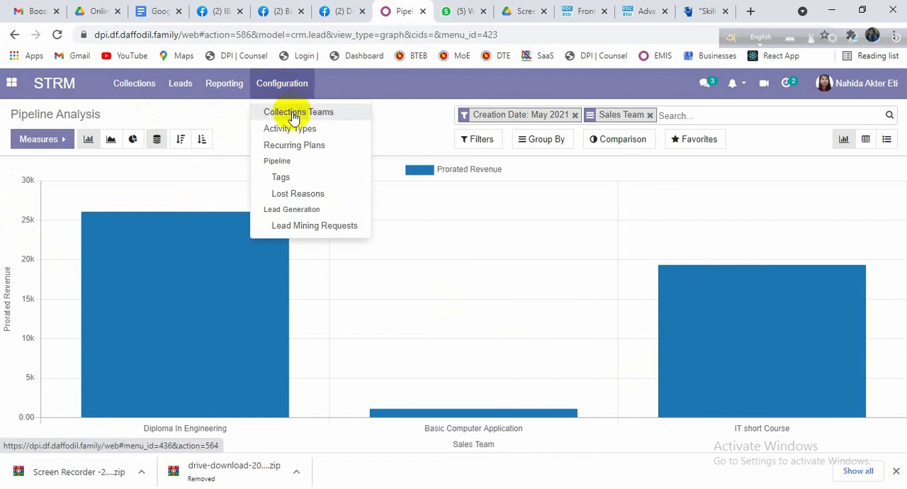
{"action": "left_click", "coordinate": [293, 116]}
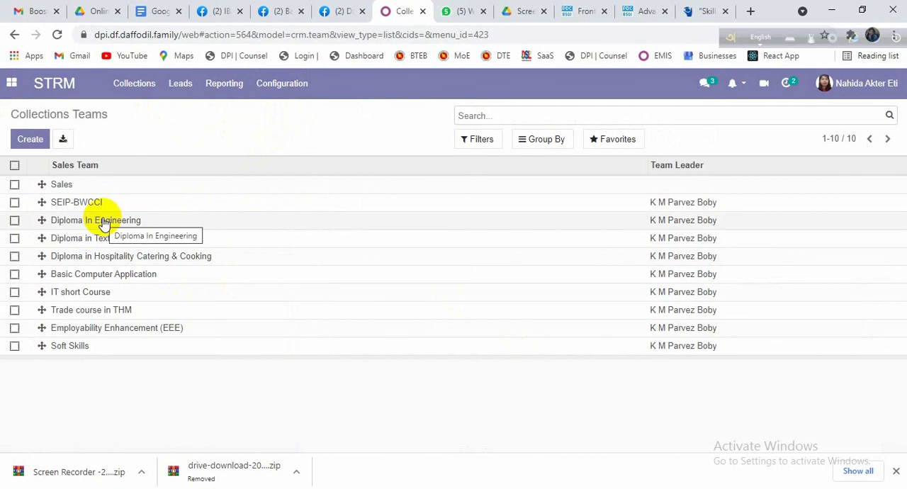
{"action": "left_click", "coordinate": [29, 145]}
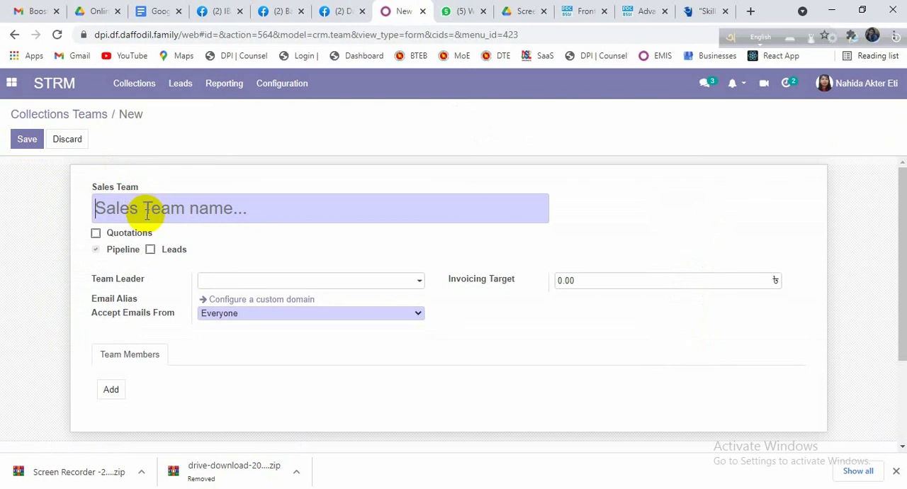
{"action": "type", "text": "T"}
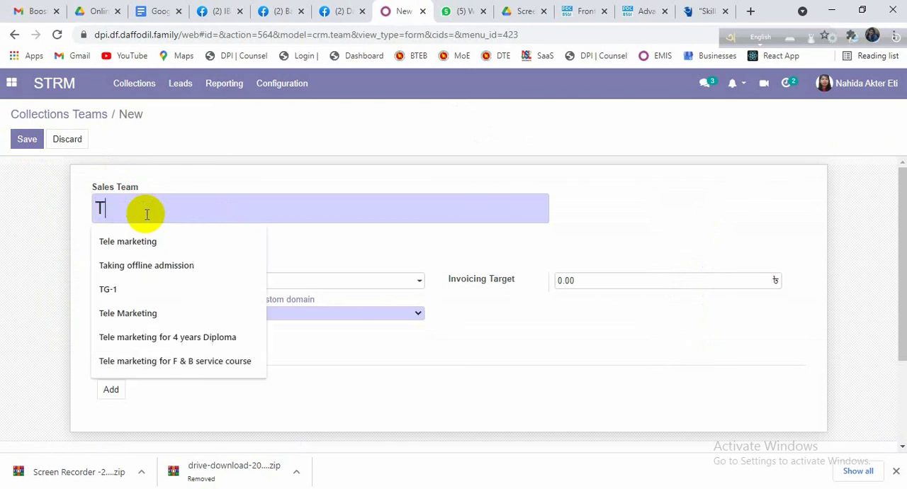
{"action": "type", "text": "ouri"}
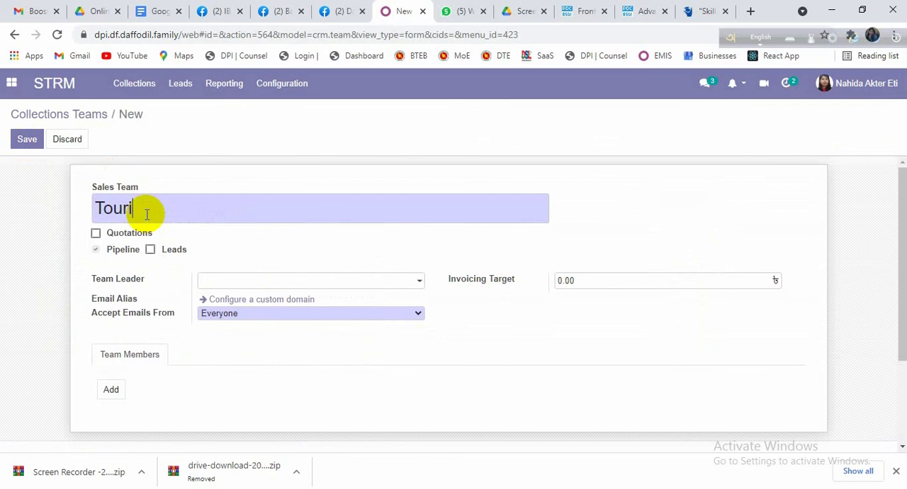
{"action": "type", "text": "sm dept."}
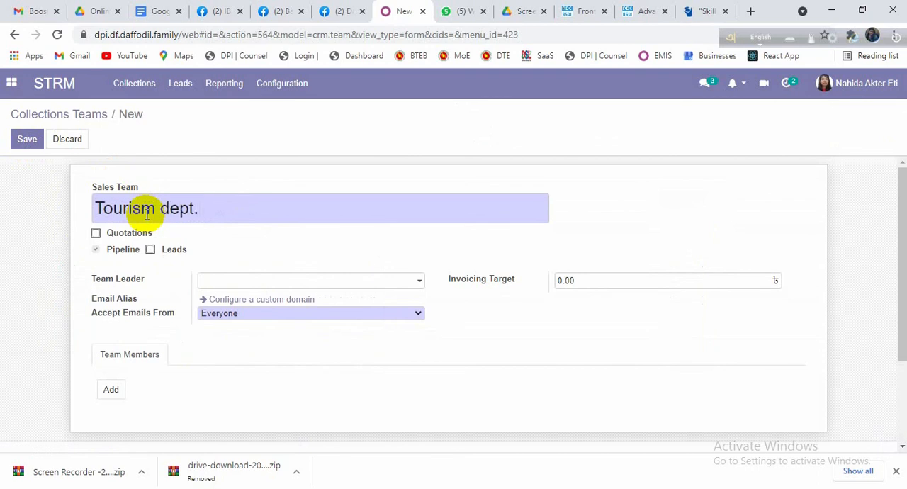
{"action": "left_click", "coordinate": [409, 284]}
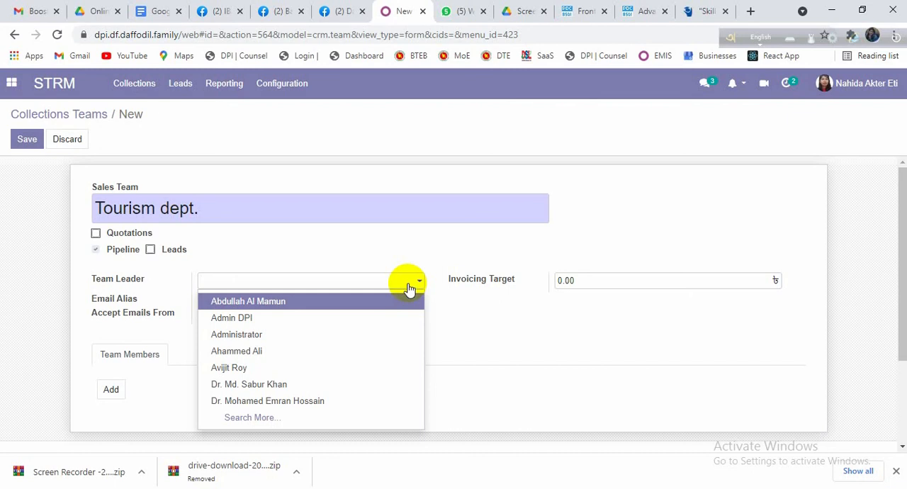
{"action": "type", "text": "k m"}
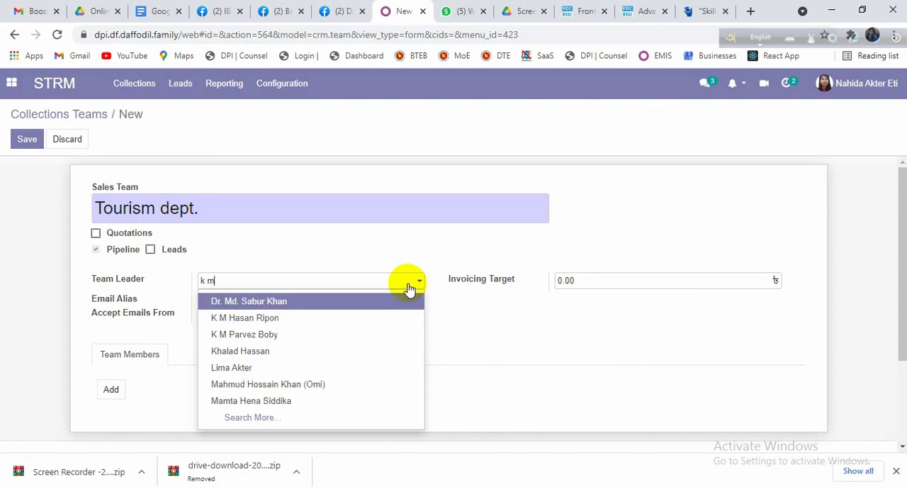
{"action": "left_click", "coordinate": [358, 334]}
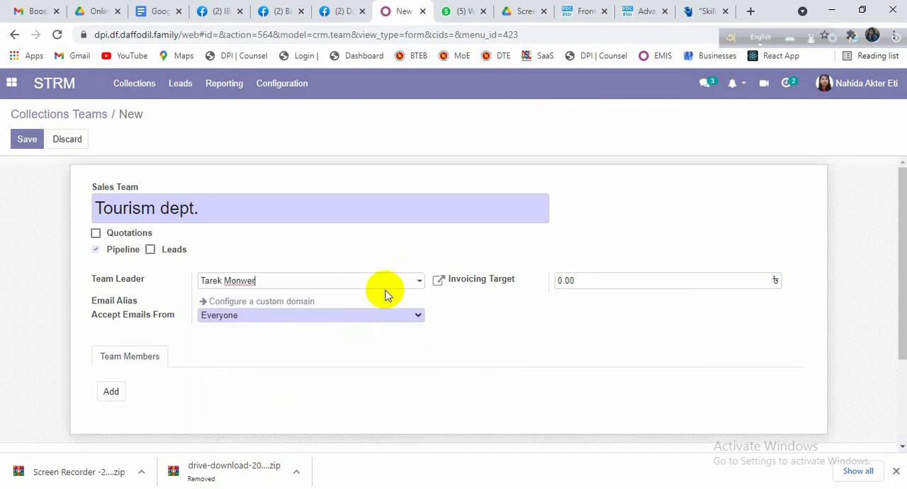
Step: Replace the Tourism dept. team leader with the person who leads the other Collections Teams
{"action": "left_click", "coordinate": [417, 280]}
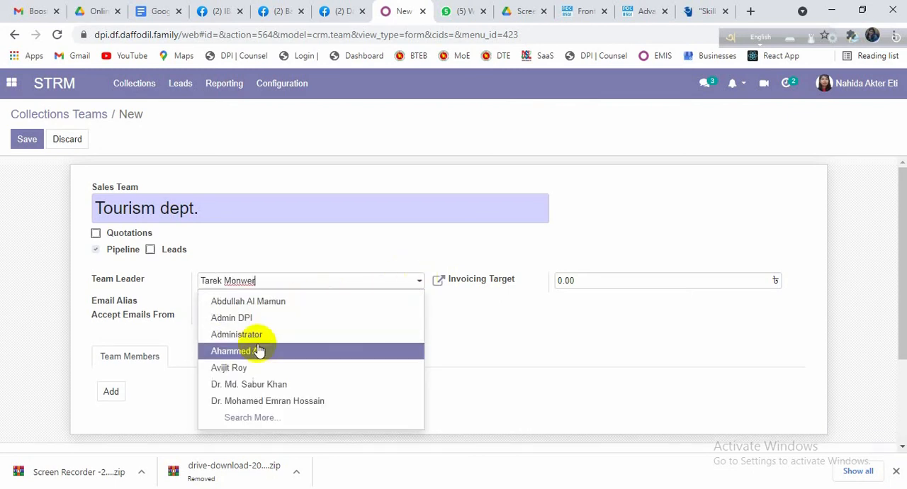
{"action": "key", "text": "BackSpace"}
{"action": "key", "text": "BackSpace"}
{"action": "key", "text": "BackSpace"}
{"action": "key", "text": "BackSpace"}
{"action": "key", "text": "BackSpace"}
{"action": "key", "text": "BackSpace"}
{"action": "key", "text": "BackSpace"}
{"action": "key", "text": "BackSpace"}
{"action": "key", "text": "BackSpace"}
{"action": "key", "text": "BackSpace"}
{"action": "key", "text": "BackSpace"}
{"action": "key", "text": "BackSpace"}
{"action": "type", "text": "k m"}
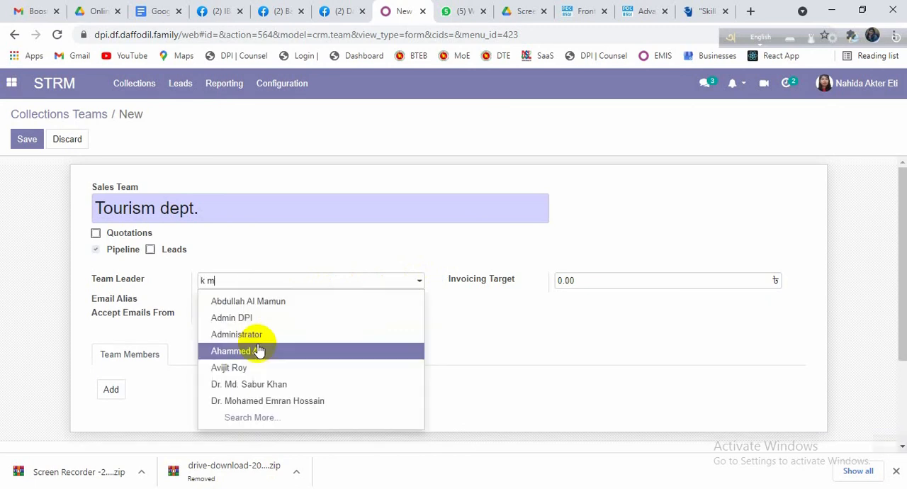
{"action": "left_click", "coordinate": [270, 317]}
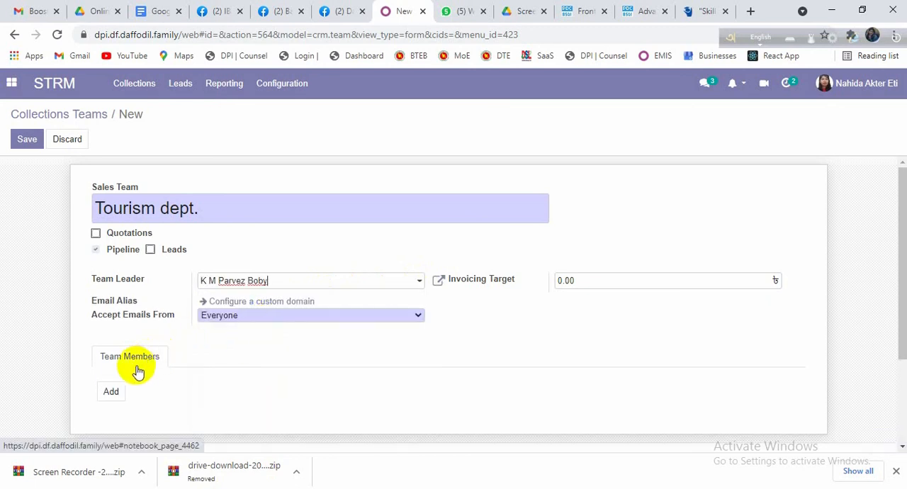
Step: Search the channel members by the member's login e-mail and add the matching user to the Tourism dept. team
{"action": "left_click", "coordinate": [118, 397]}
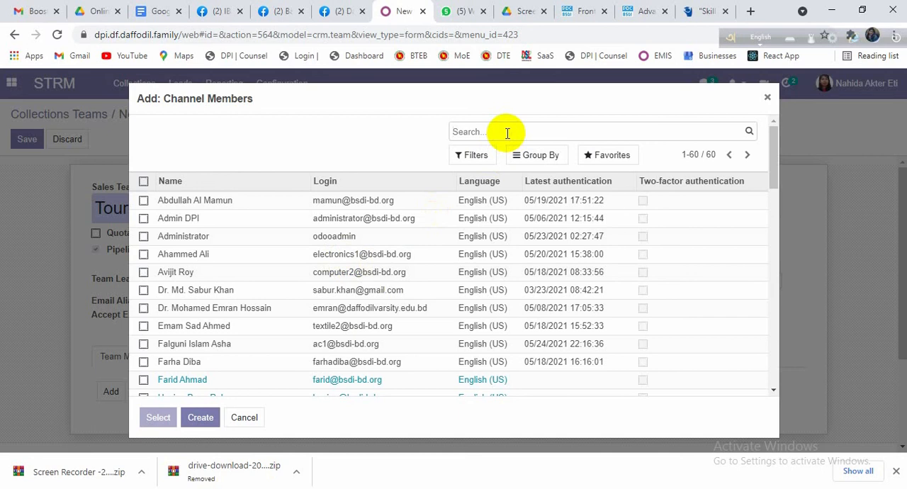
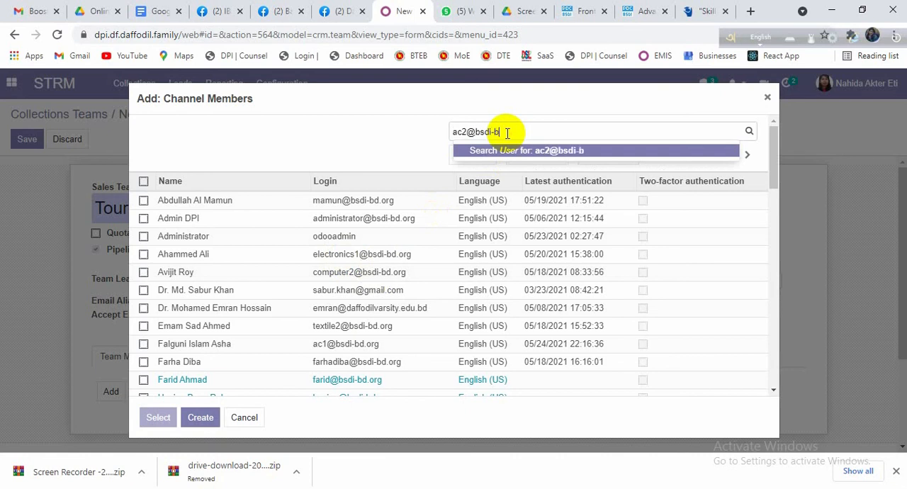
{"action": "key", "text": "Return"}
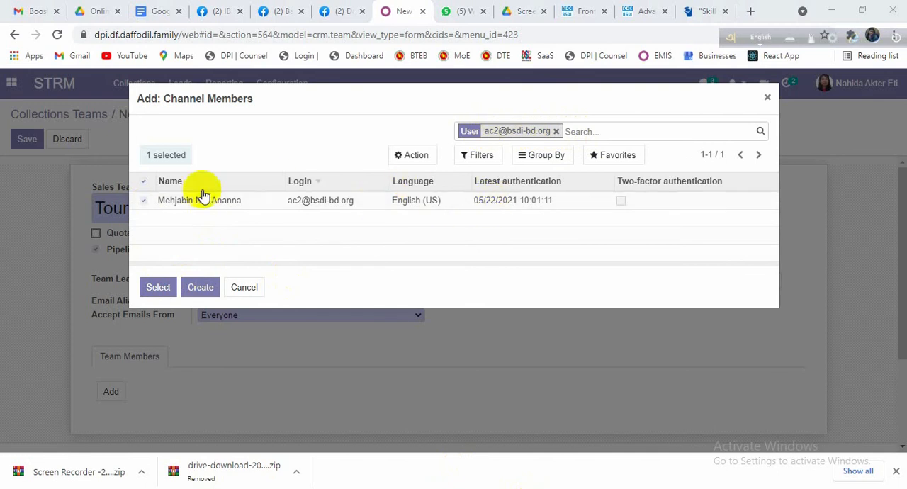
{"action": "left_click", "coordinate": [145, 202]}
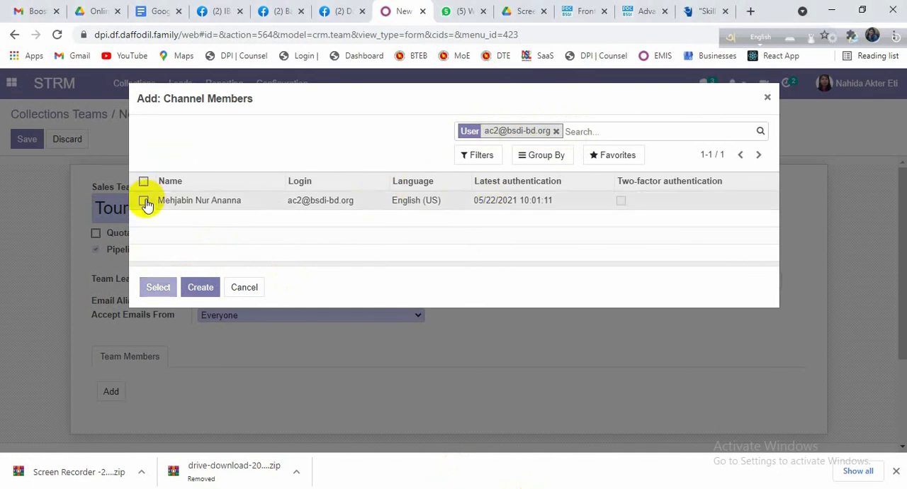
{"action": "left_click", "coordinate": [143, 204]}
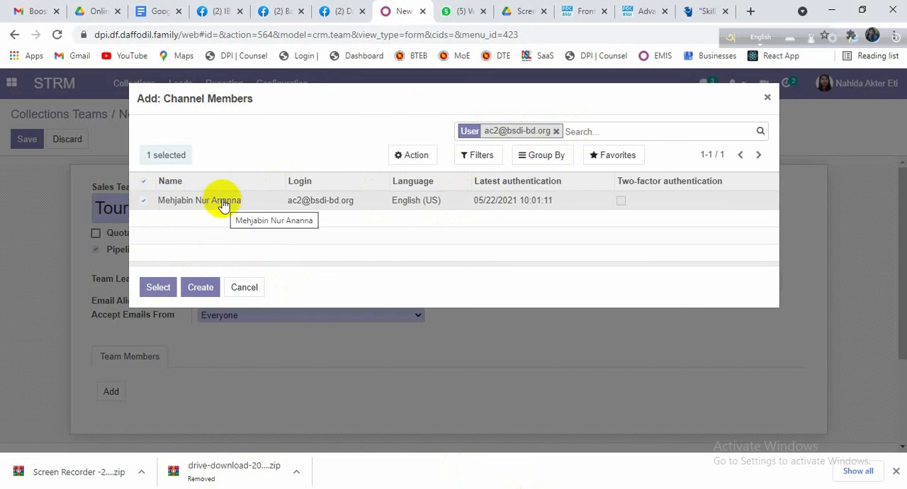
{"action": "left_click", "coordinate": [158, 288]}
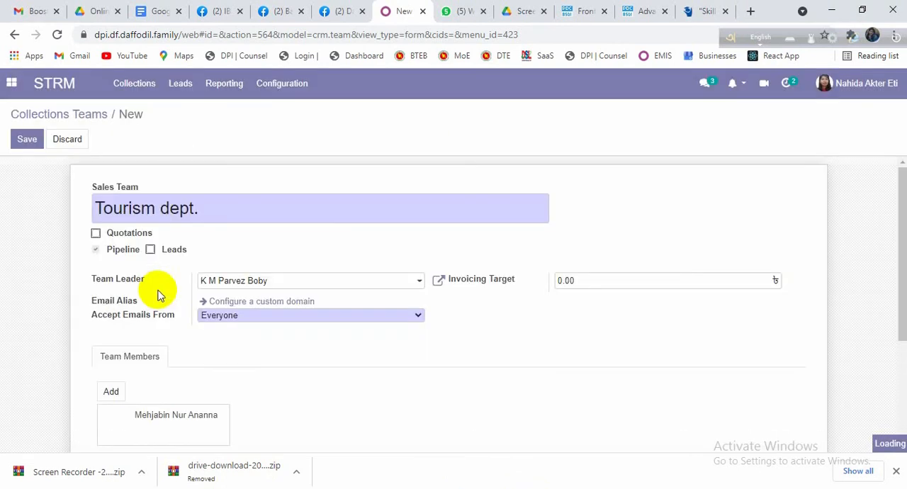
{"action": "scroll", "coordinate": [122, 243], "scroll_direction": "down", "scroll_amount": 3}
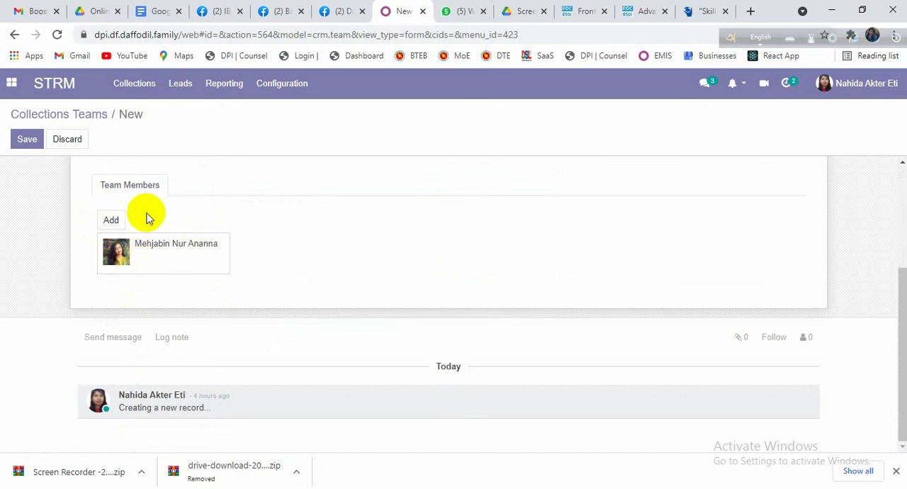
{"action": "scroll", "coordinate": [147, 219], "scroll_direction": "up", "scroll_amount": 1}
{"action": "left_click", "coordinate": [117, 287]}
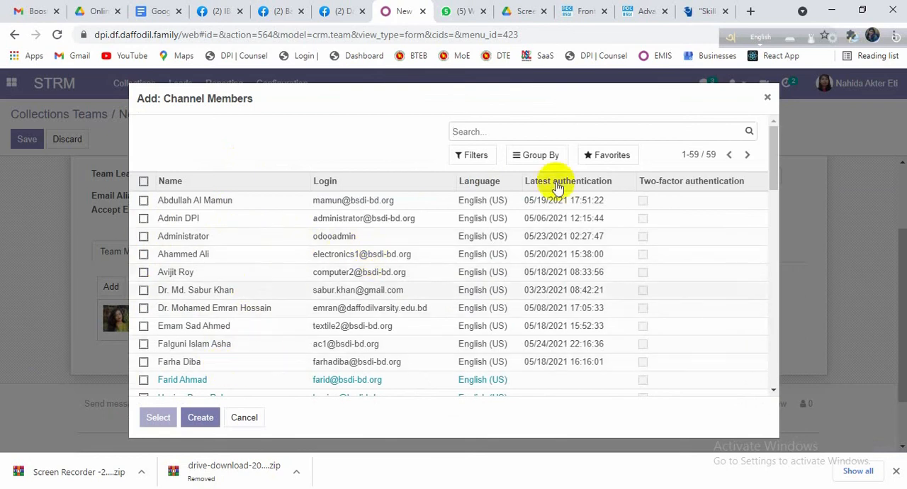
{"action": "left_click", "coordinate": [766, 98]}
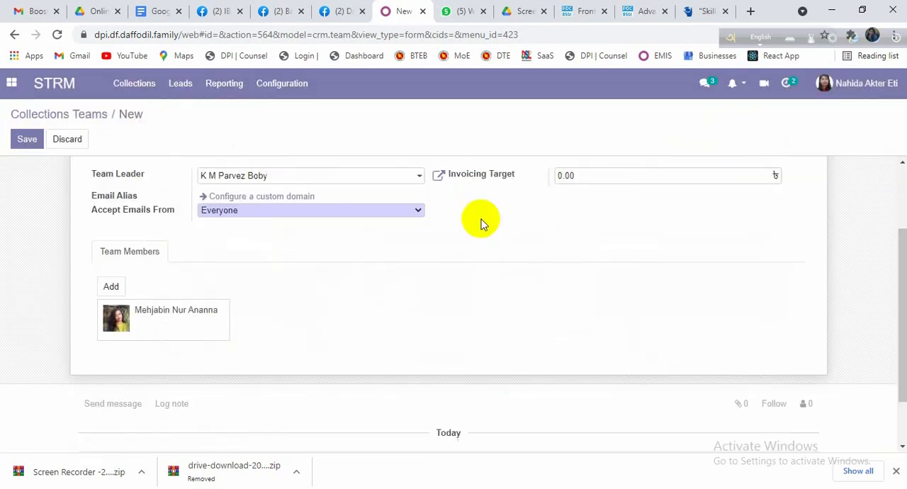
Step: Save the new Tourism dept. sales team record and review its saved details
{"action": "left_click", "coordinate": [30, 140]}
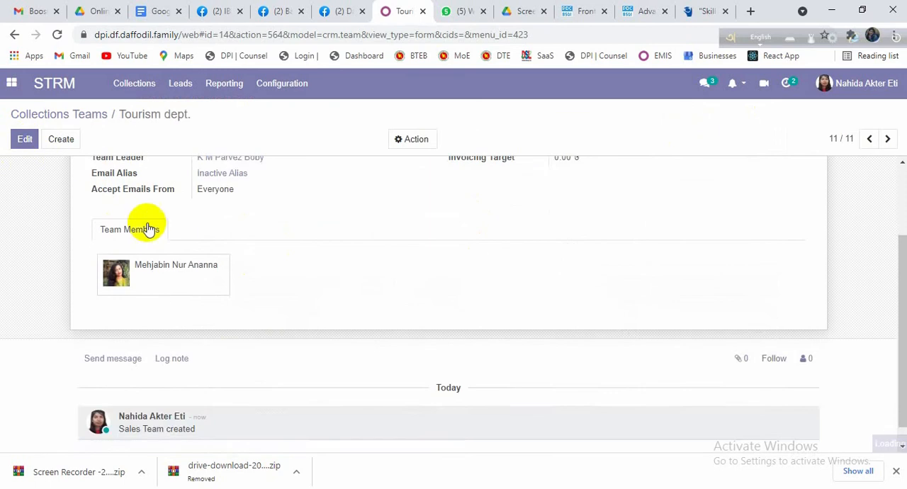
{"action": "scroll", "coordinate": [189, 244], "scroll_direction": "up", "scroll_amount": 1}
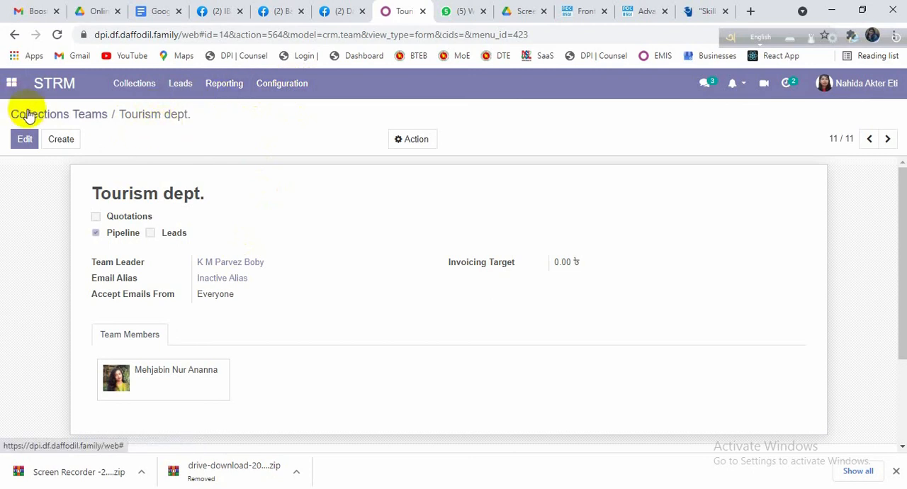
Step: Return from the Tourism dept. record to the Collections Teams list, and open the STRM main view
{"action": "left_click", "coordinate": [13, 85]}
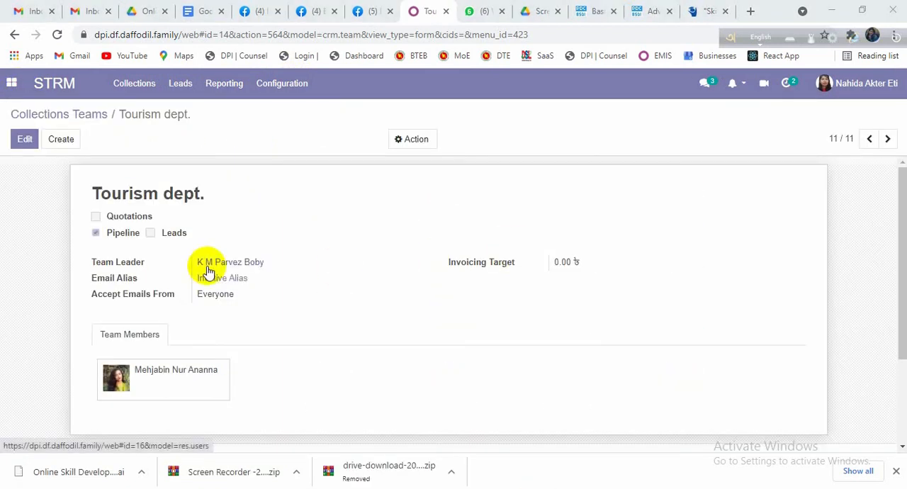
{"action": "left_click", "coordinate": [55, 116]}
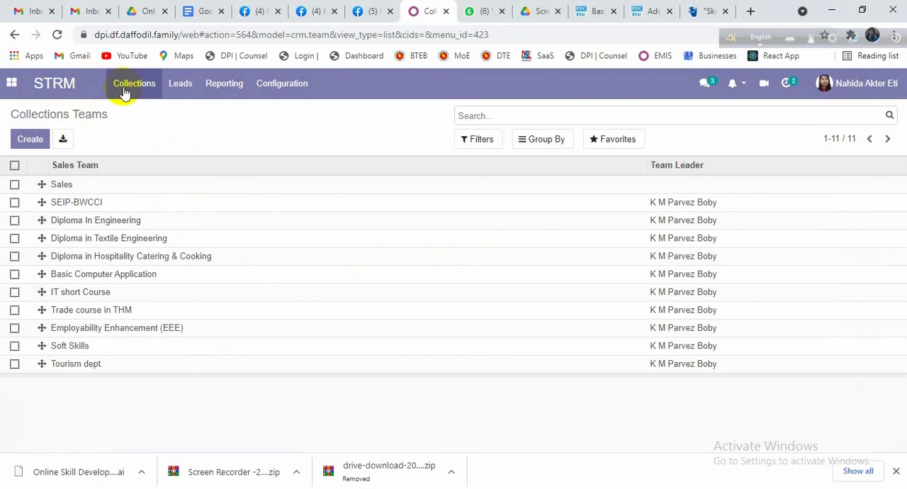
{"action": "left_click", "coordinate": [62, 86]}
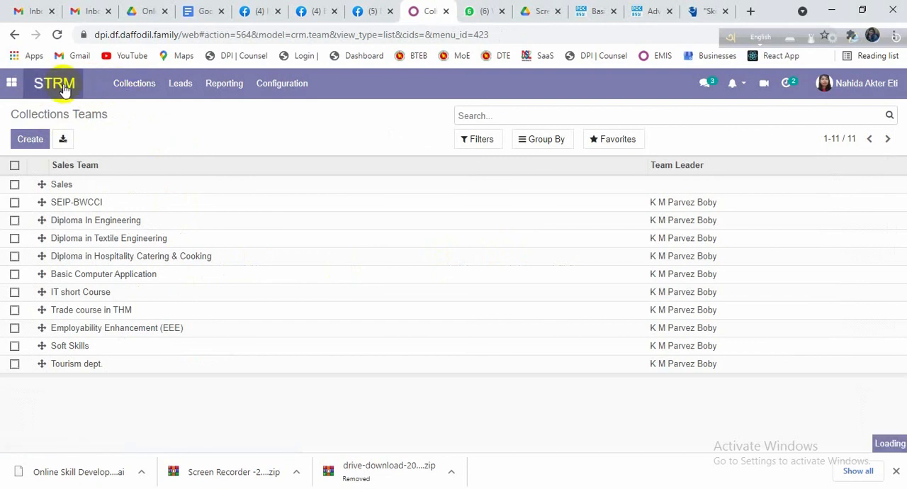